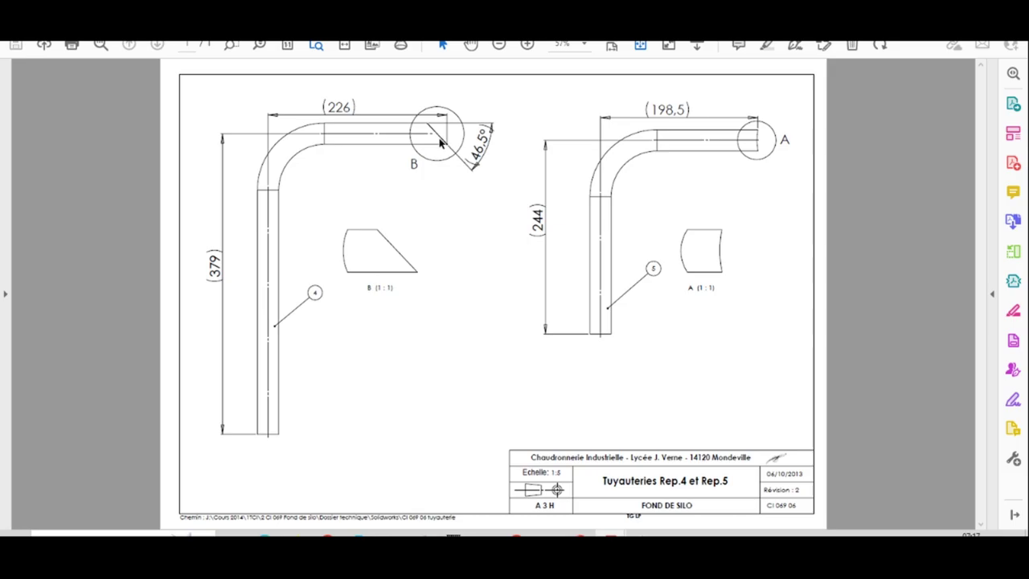
# - Switch from the pipe drawing to SolidWorks and create a new part document
pyautogui.click(579, 535)
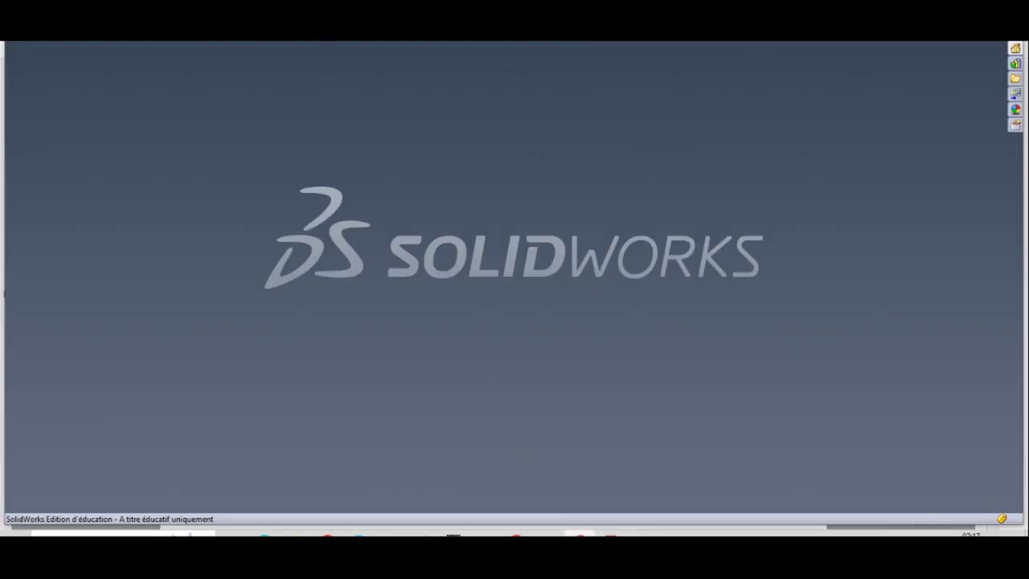
pyautogui.hotkey('ctrl', 'n')
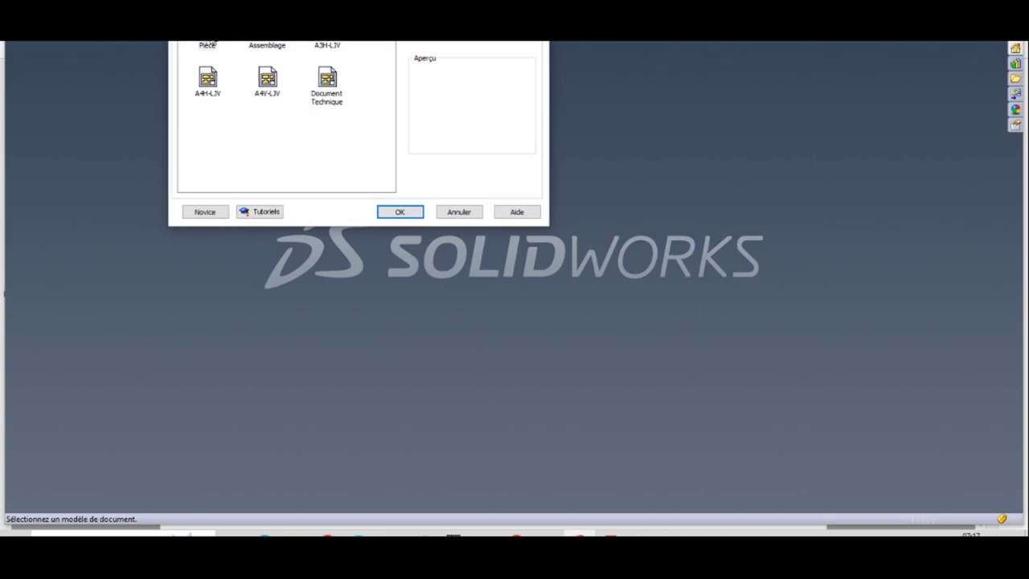
pyautogui.click(401, 213)
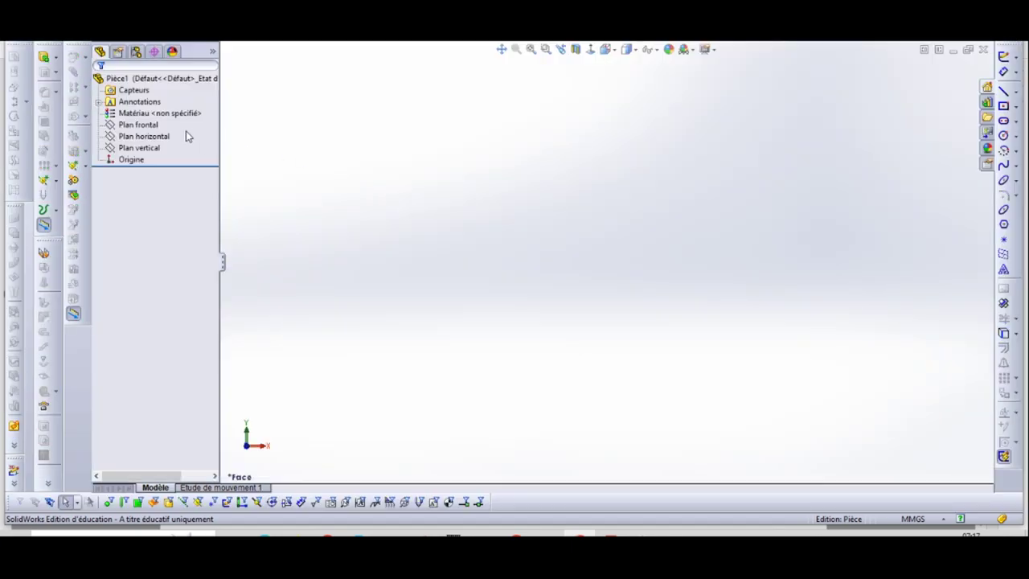
# - On Plan frontal, sketch a horizontal line about 63 mm leftward from the origin and a vertical line about 105 mm downward from its end
pyautogui.click(138, 126)
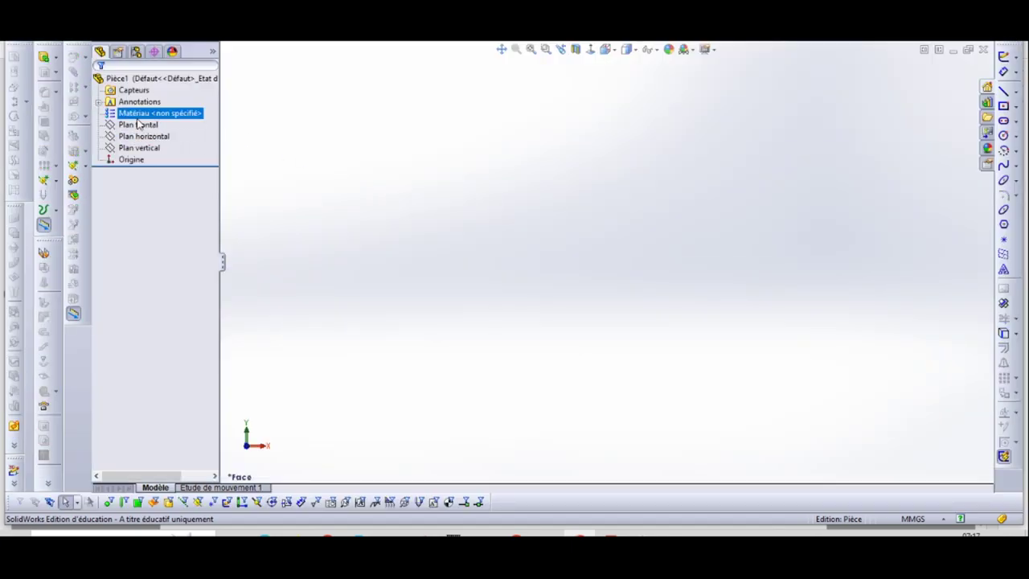
pyautogui.click(142, 125)
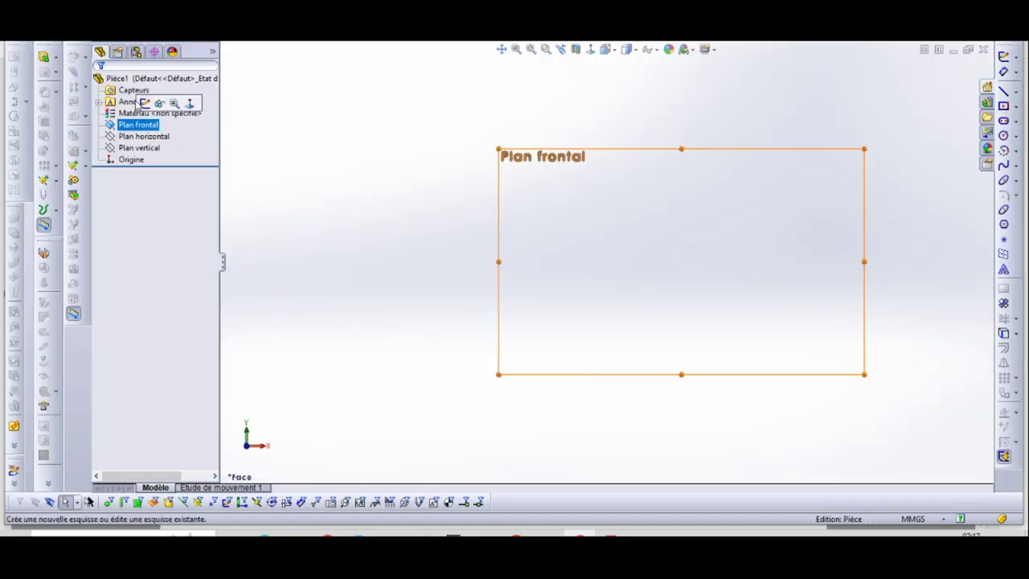
pyautogui.click(144, 104)
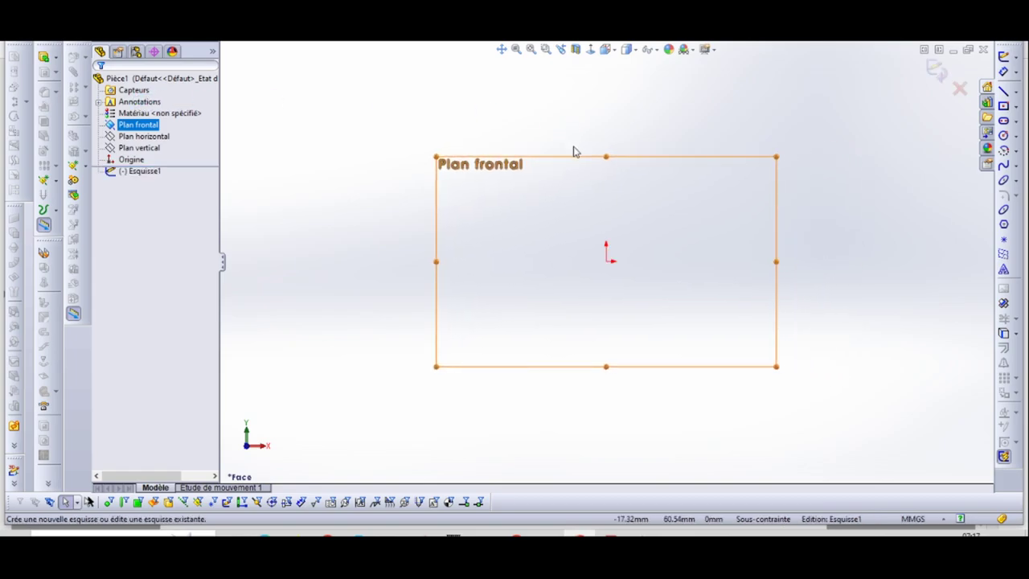
pyautogui.click(1002, 92)
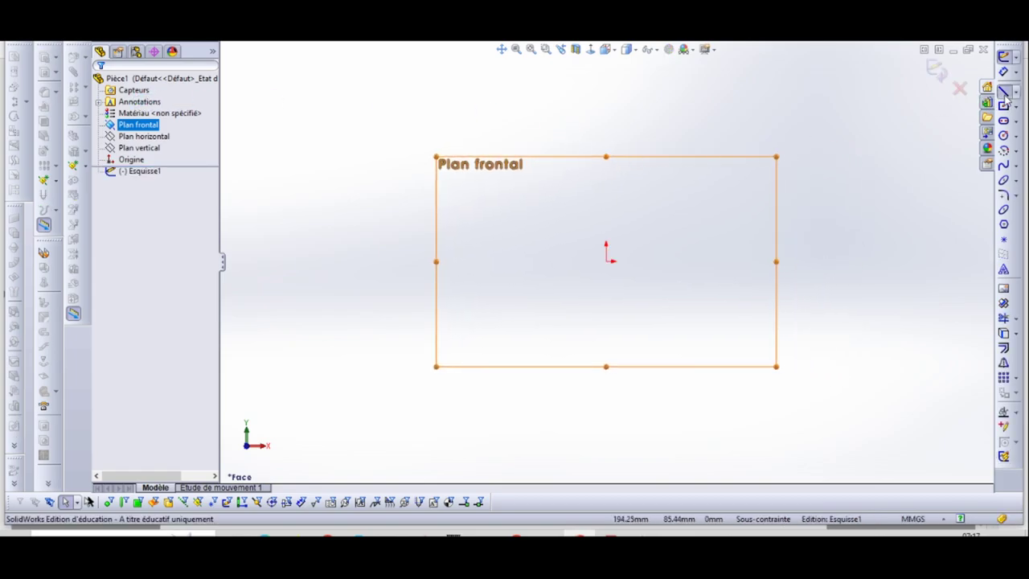
pyautogui.click(607, 260)
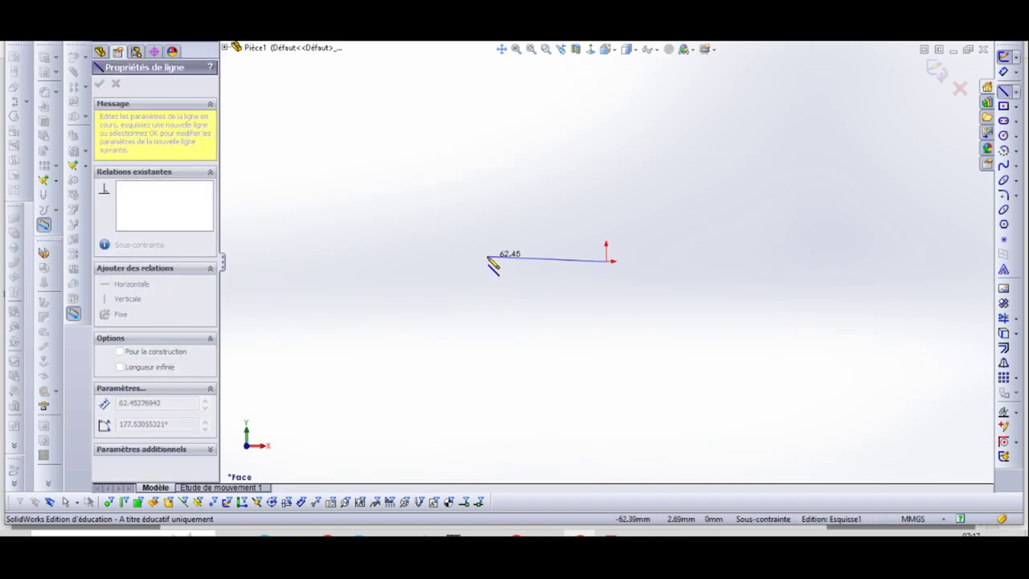
pyautogui.click(487, 260)
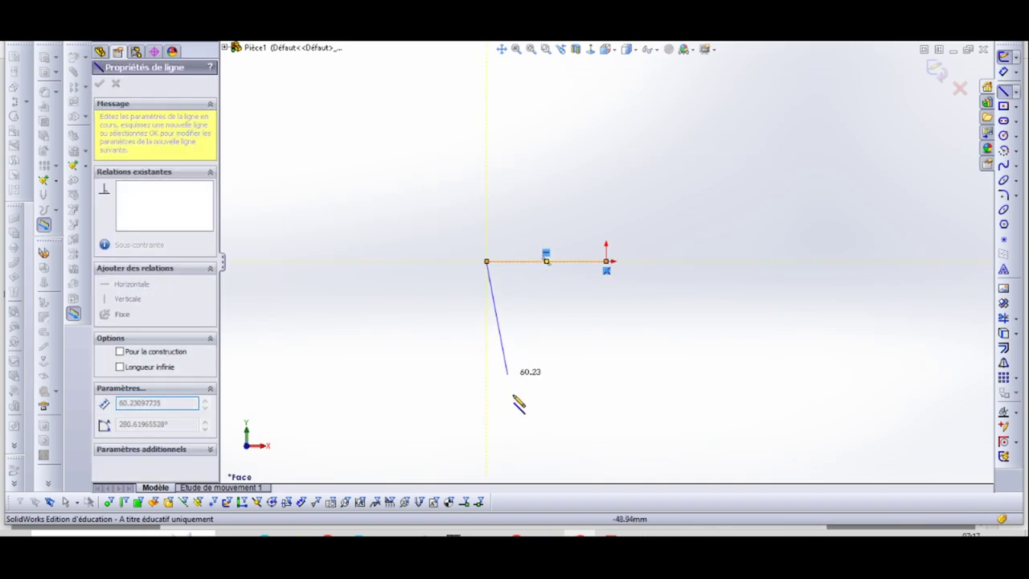
pyautogui.click(487, 463)
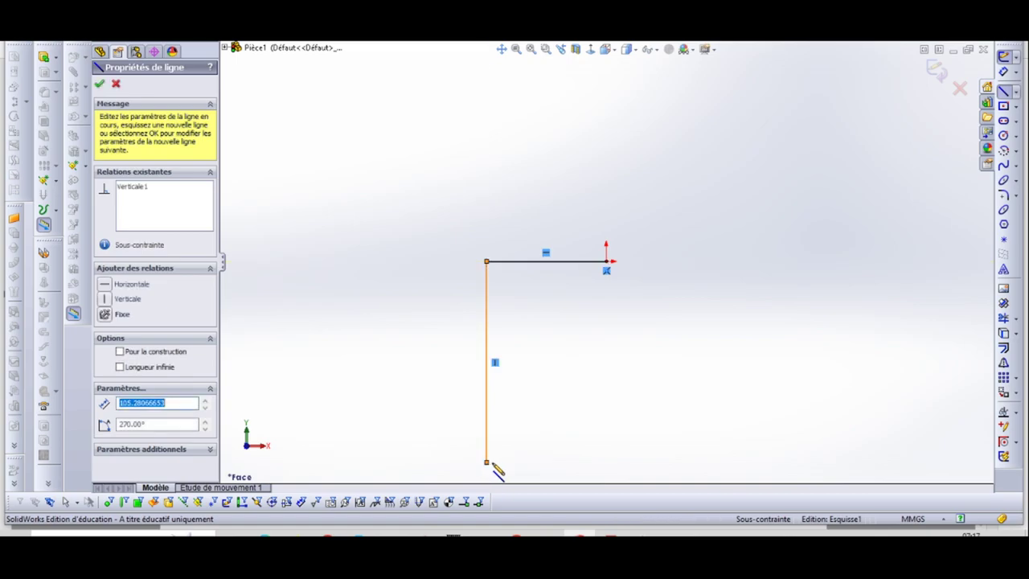
pyautogui.press('Escape')
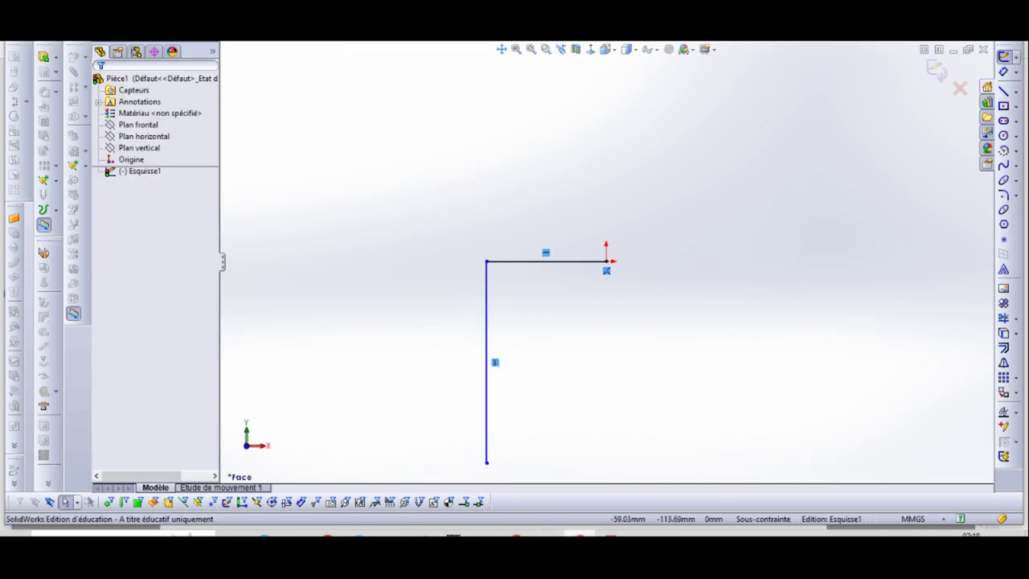
# - Consult the Rep.4 pipe in the PDF drawing and dimension the sketch's horizontal line to 226 mm
pyautogui.moveTo(611, 535)
pyautogui.click(475, 503)
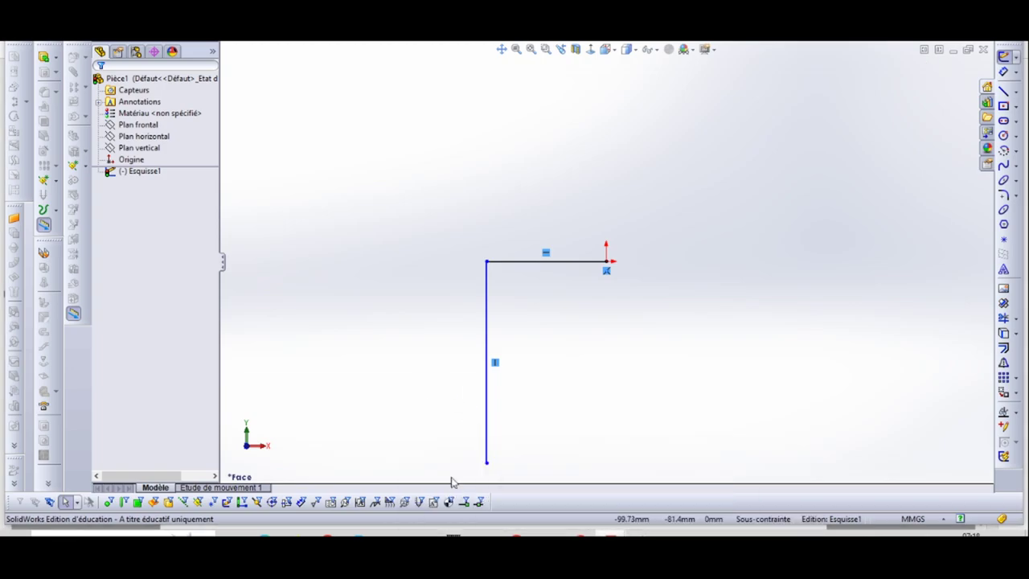
pyautogui.scroll(-3, 385, 131)
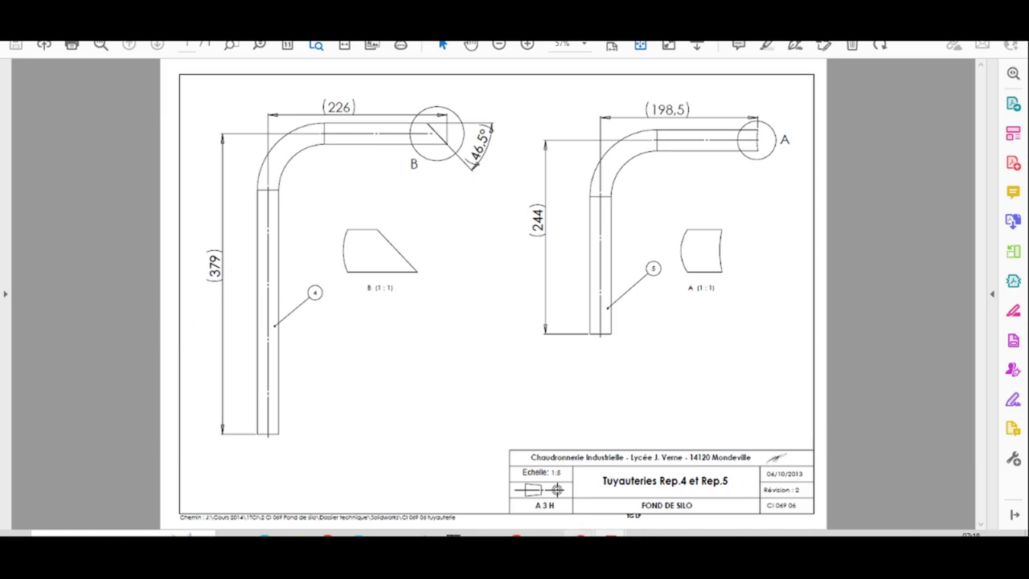
pyautogui.hotkey('alt', 'Tab')
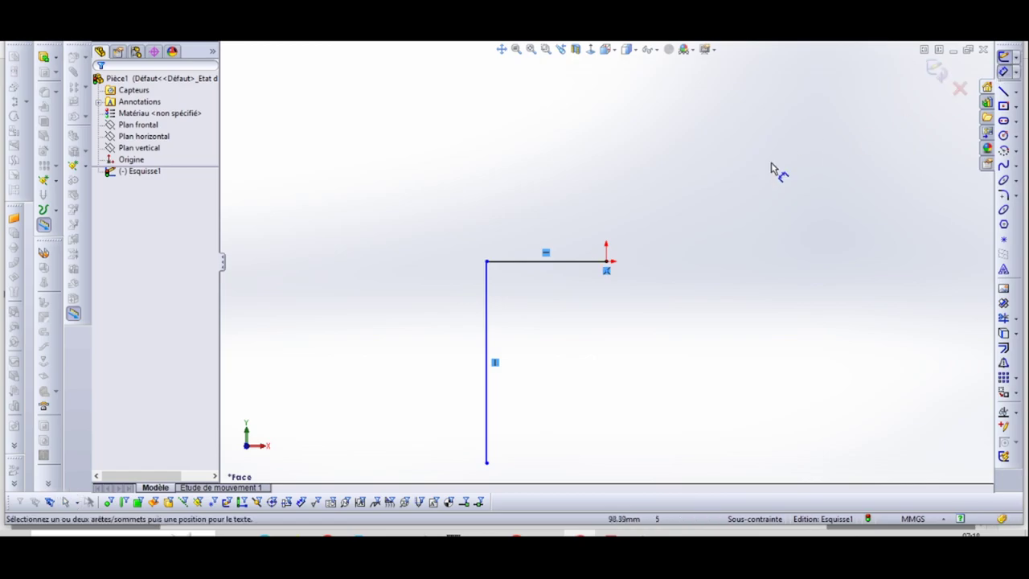
pyautogui.click(574, 265)
pyautogui.click(551, 197)
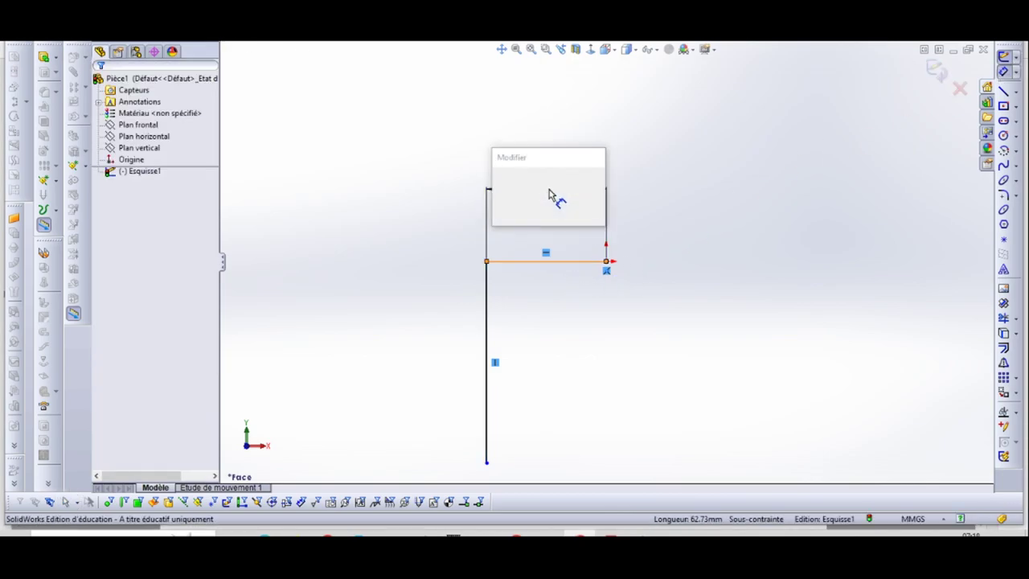
pyautogui.write('226')
pyautogui.press('Return')
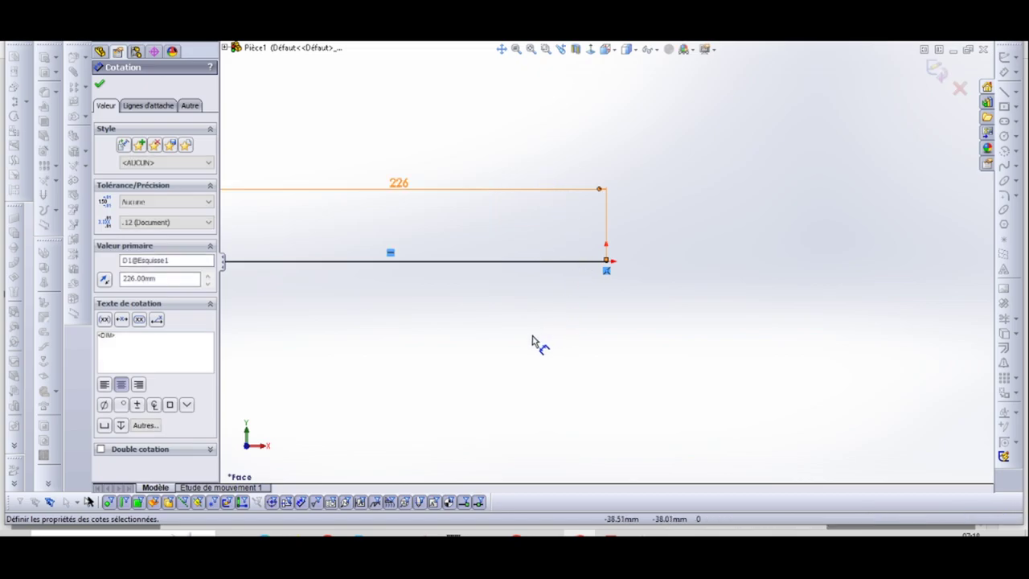
# - Dimension the sketch's vertical line to 379 mm
pyautogui.press('z')
pyautogui.press('z')
pyautogui.press('z')
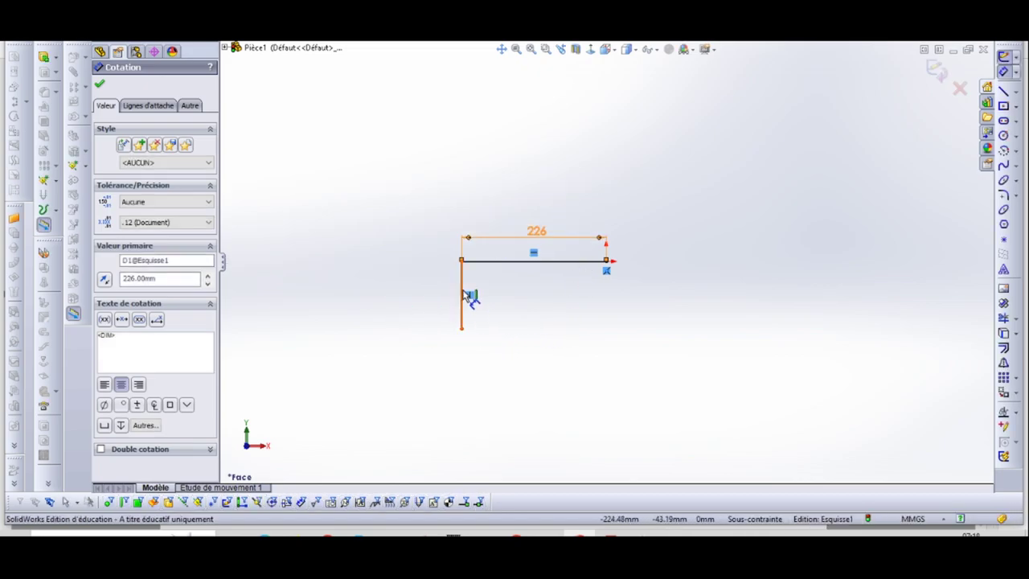
pyautogui.click(466, 297)
pyautogui.click(410, 310)
pyautogui.write('379')
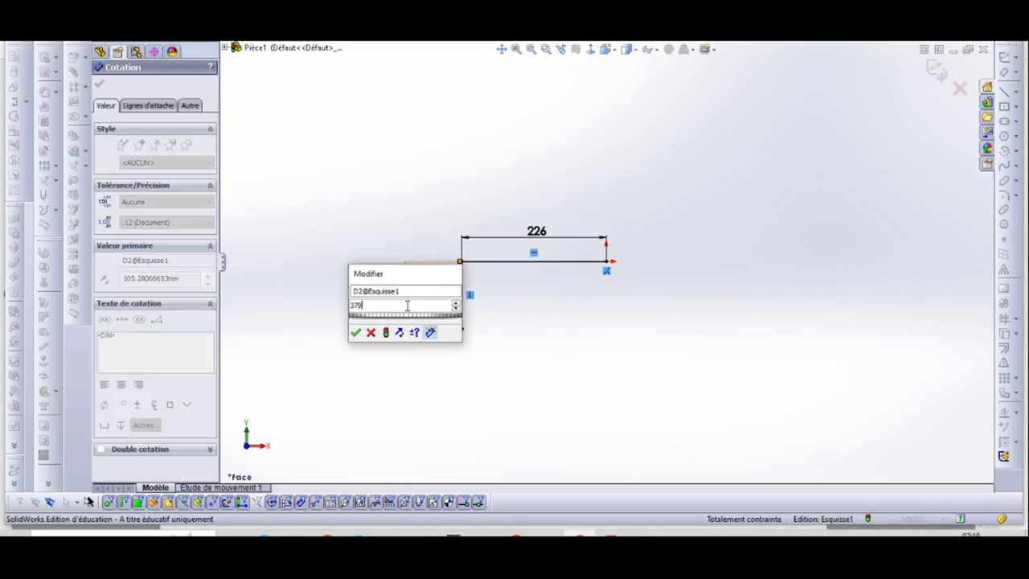
pyautogui.press('Return')
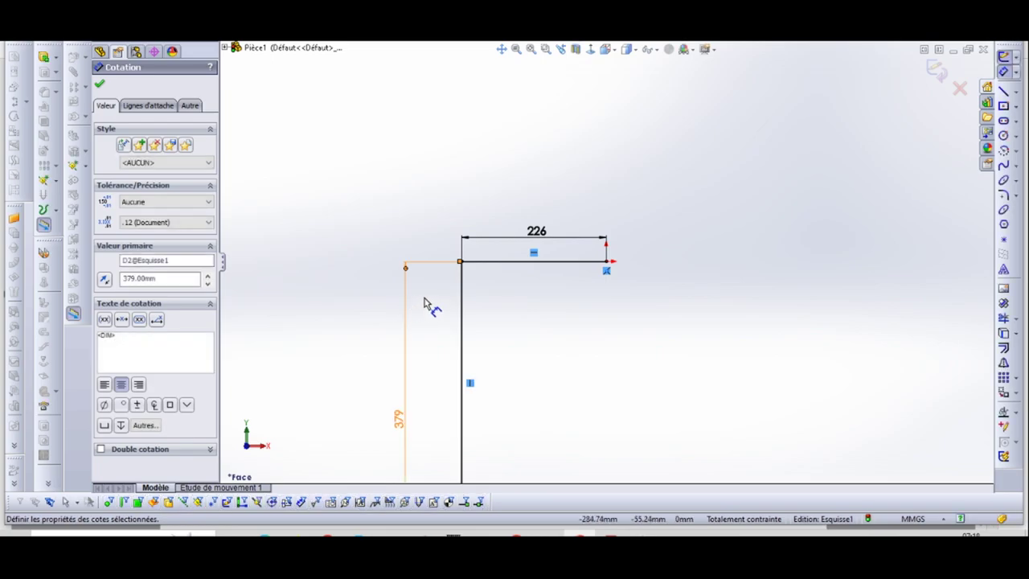
pyautogui.press('Escape')
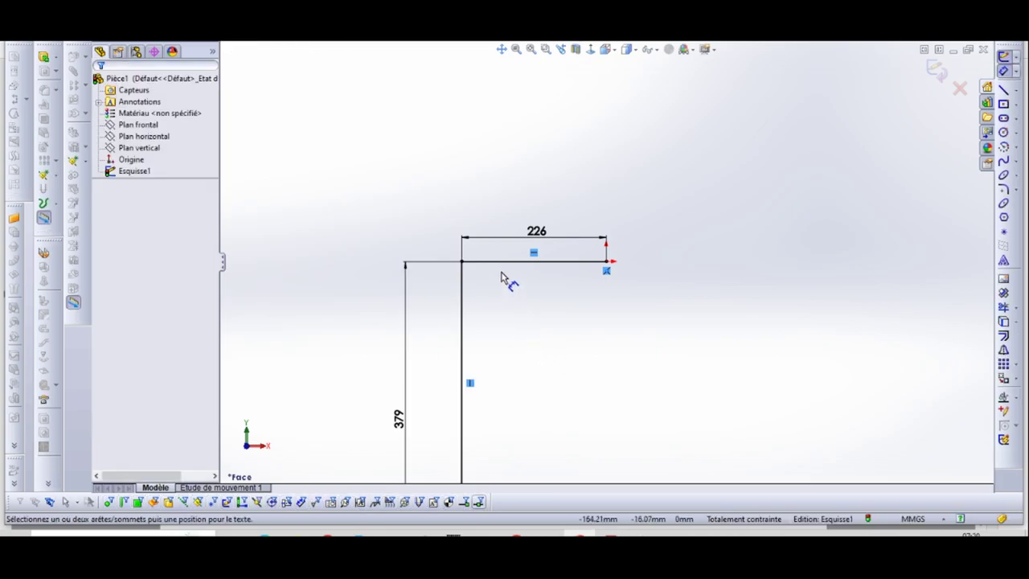
# - Round the corner between the horizontal and vertical lines with a 70 mm sketch fillet and exit the sketch
pyautogui.press('z')
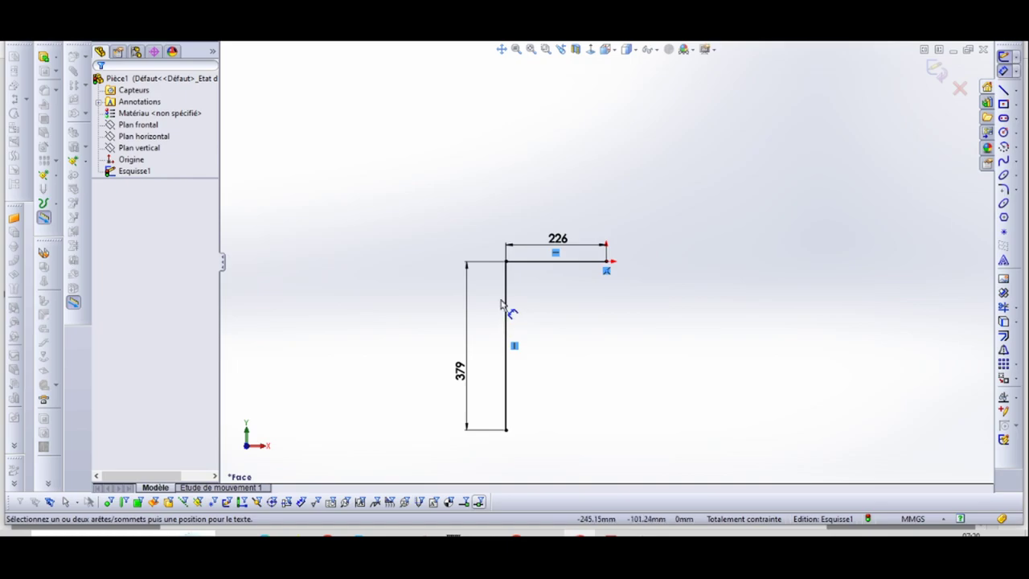
pyautogui.press('z')
pyautogui.scroll(-2, 582, 306)
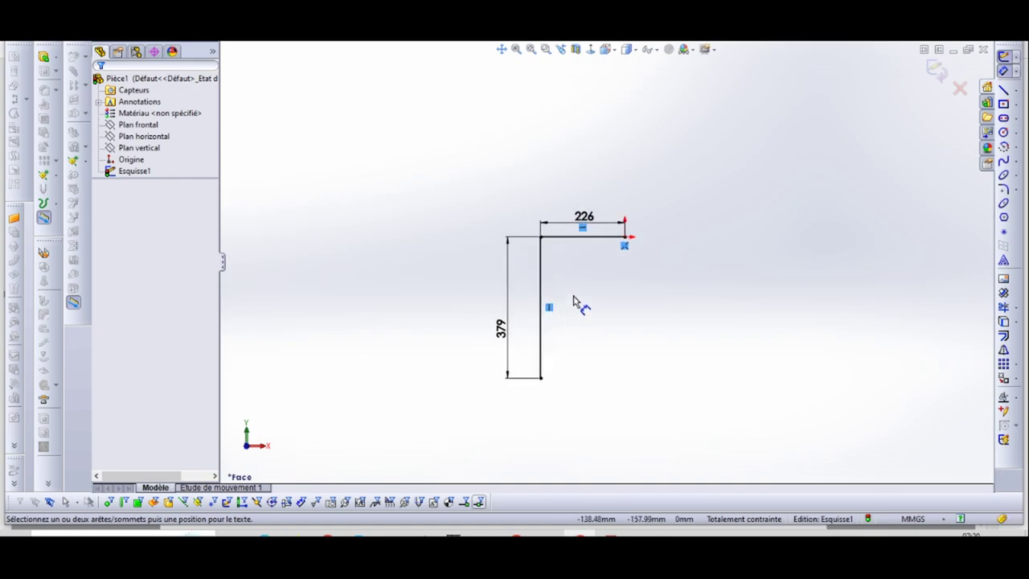
pyautogui.scroll(-1, 635, 283)
pyautogui.scroll(-1, 623, 281)
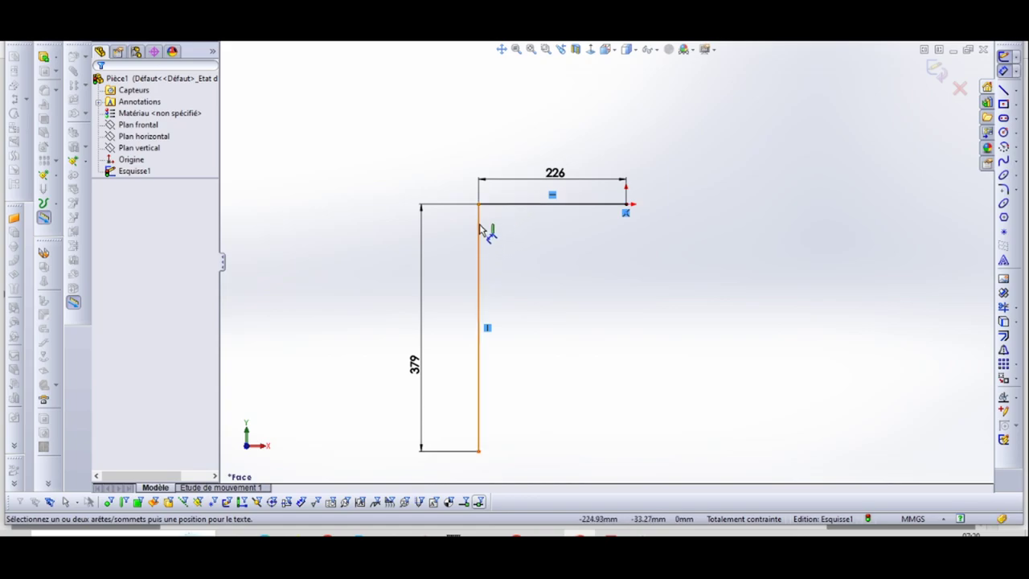
pyautogui.click(1004, 191)
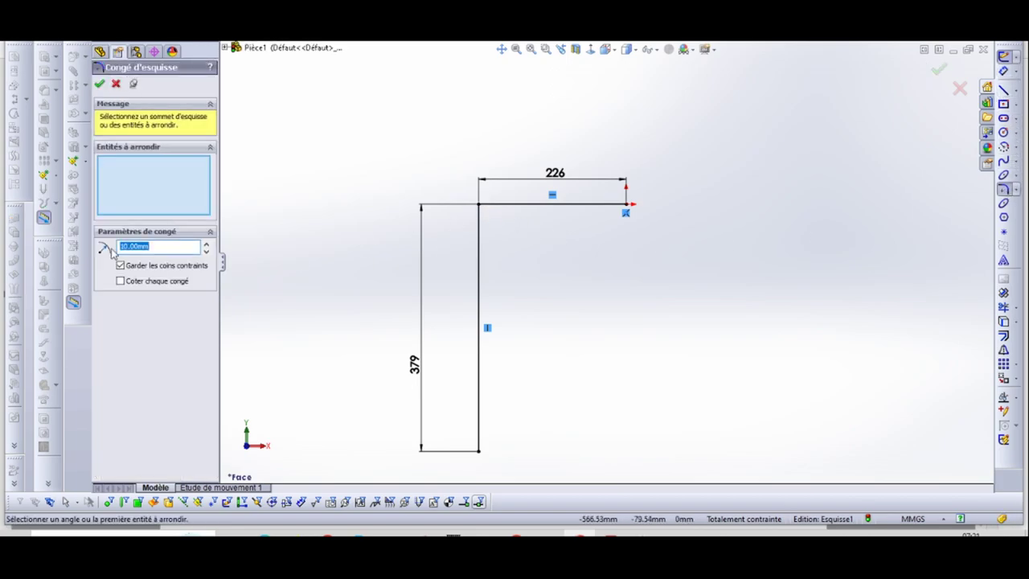
pyautogui.write('70')
pyautogui.click(480, 207)
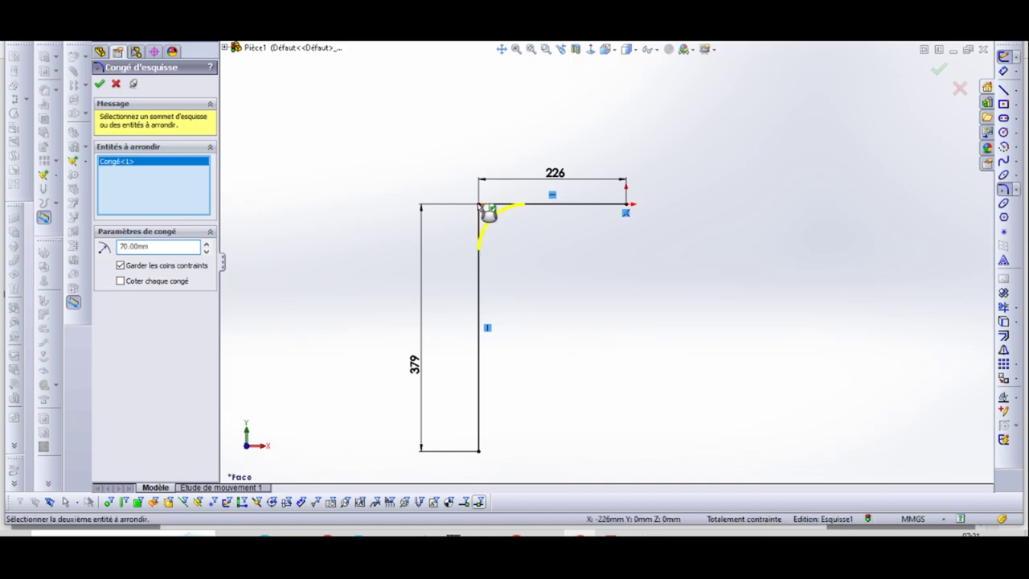
pyautogui.click(99, 84)
pyautogui.scroll(3, 606, 262)
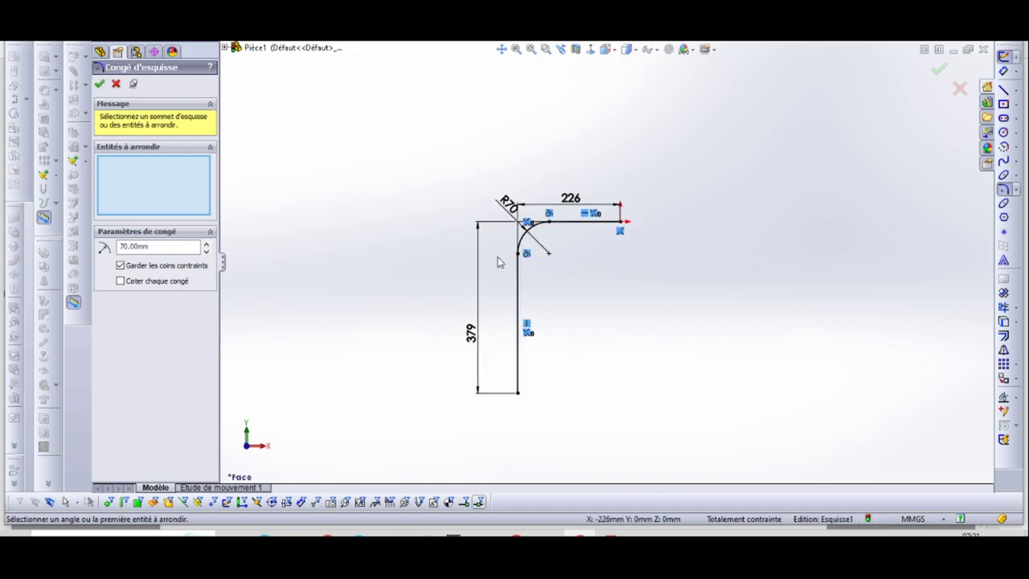
pyautogui.scroll(-3, 658, 270)
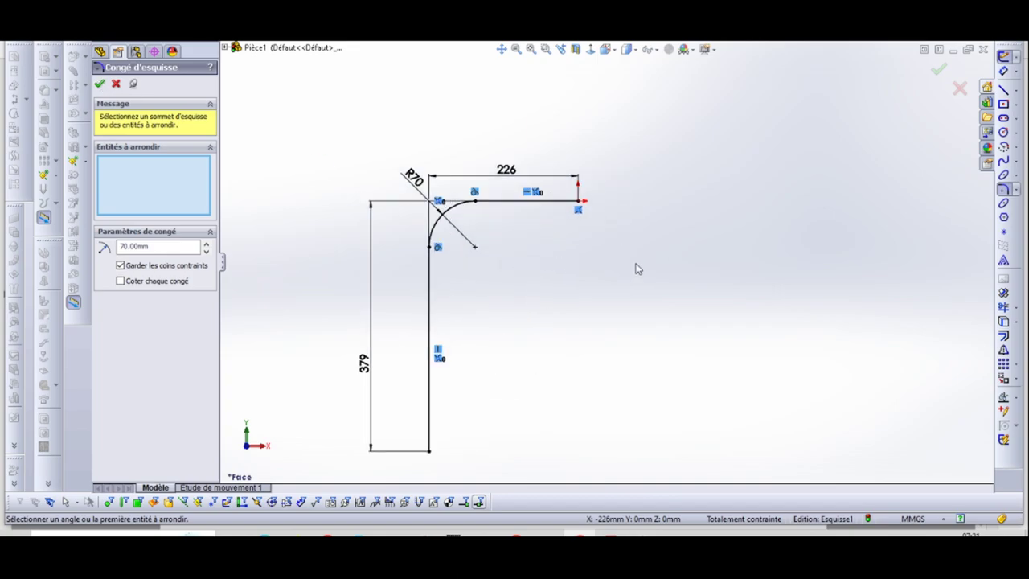
pyautogui.click(116, 84)
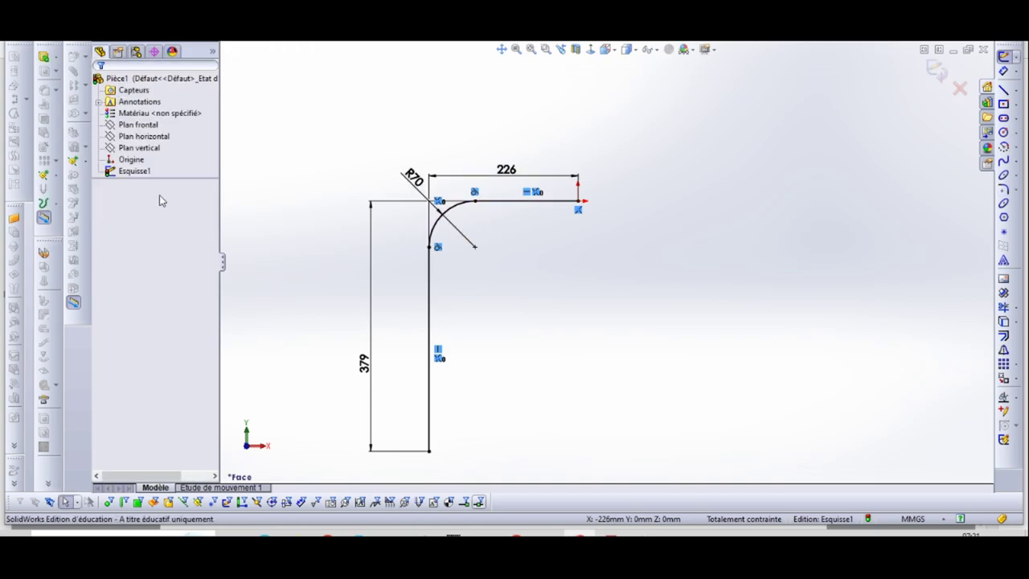
pyautogui.click(935, 72)
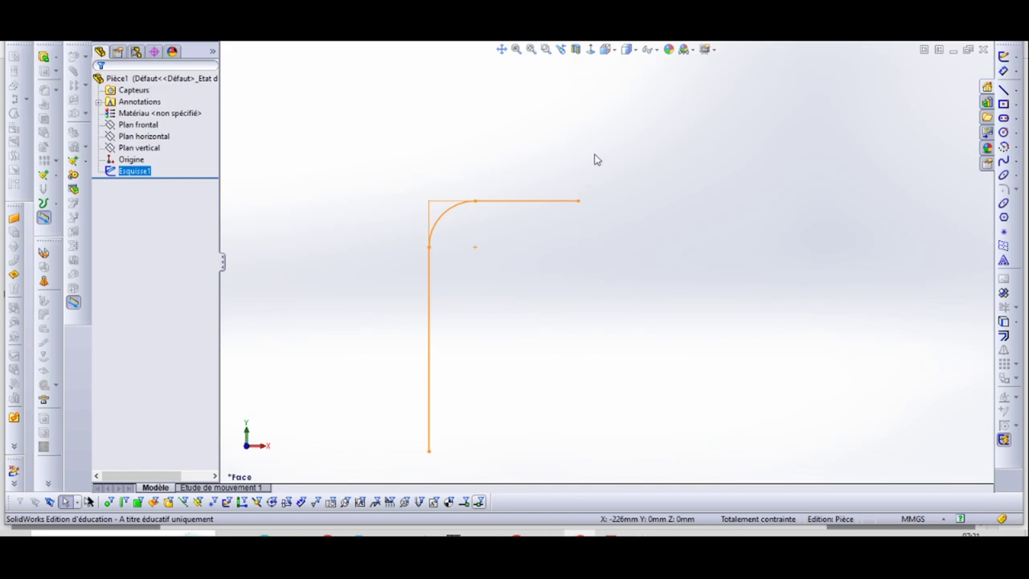
# - Start a sketch on Plan vertical, viewed normal to it, and draw a circle of about 69 mm radius centred on the origin
pyautogui.click(139, 150)
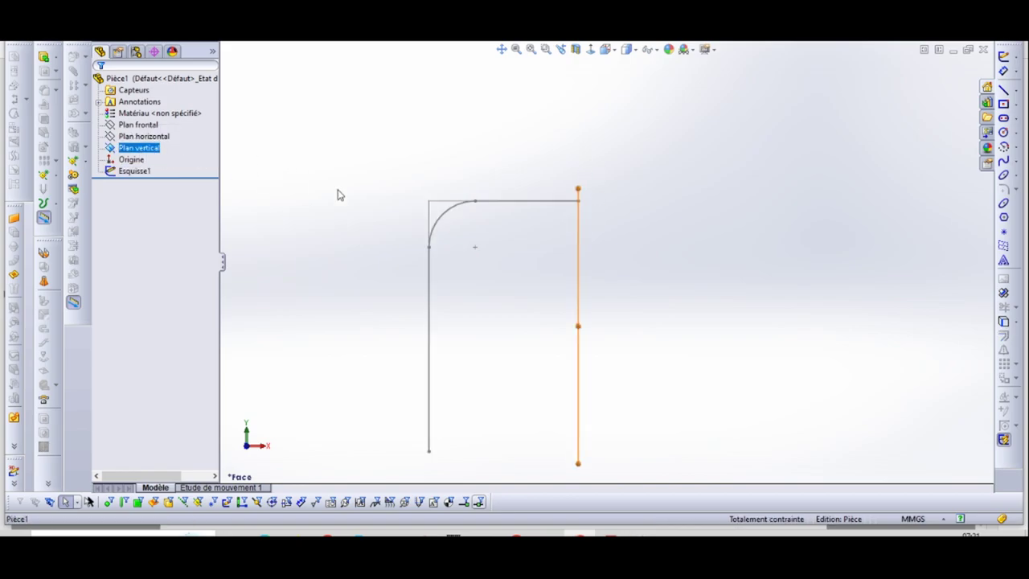
pyautogui.click(591, 50)
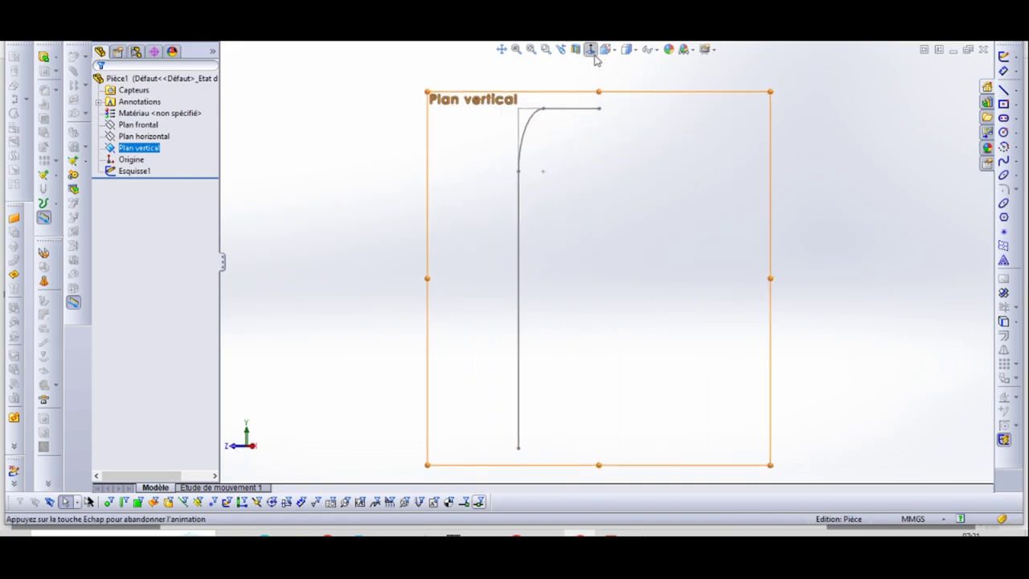
pyautogui.click(1002, 56)
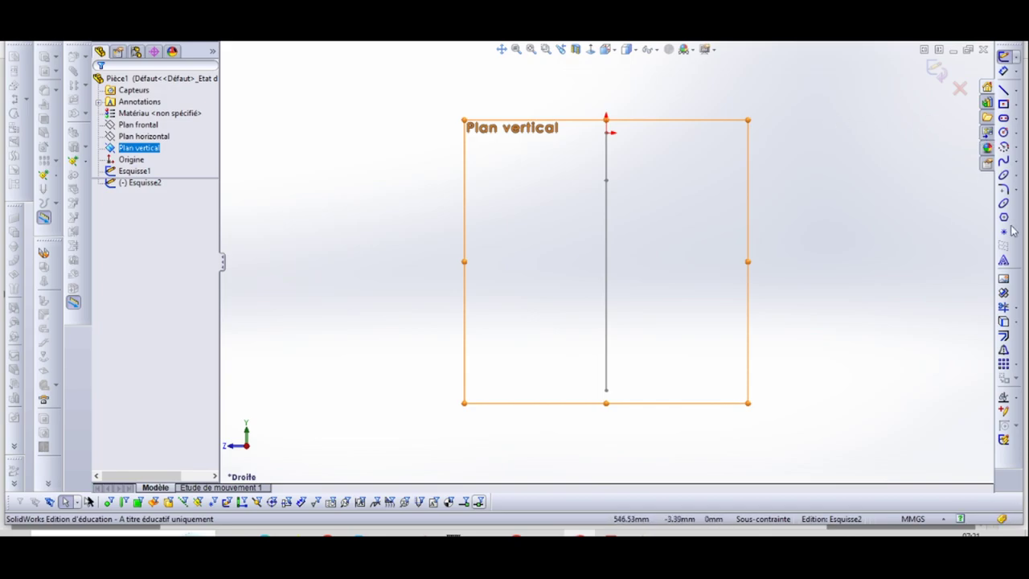
pyautogui.click(1004, 133)
pyautogui.scroll(-3, 823, 129)
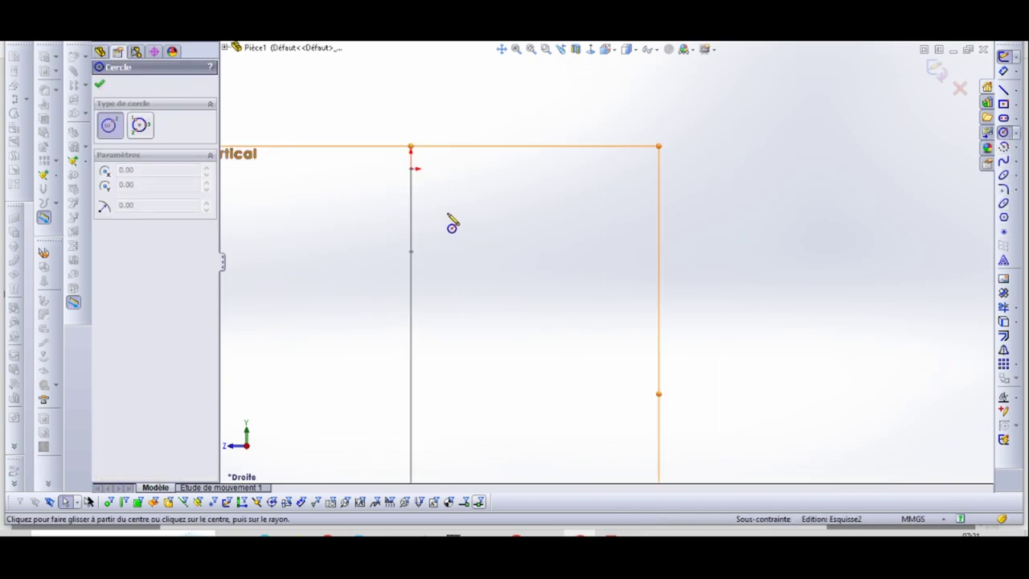
pyautogui.click(411, 169)
pyautogui.click(492, 183)
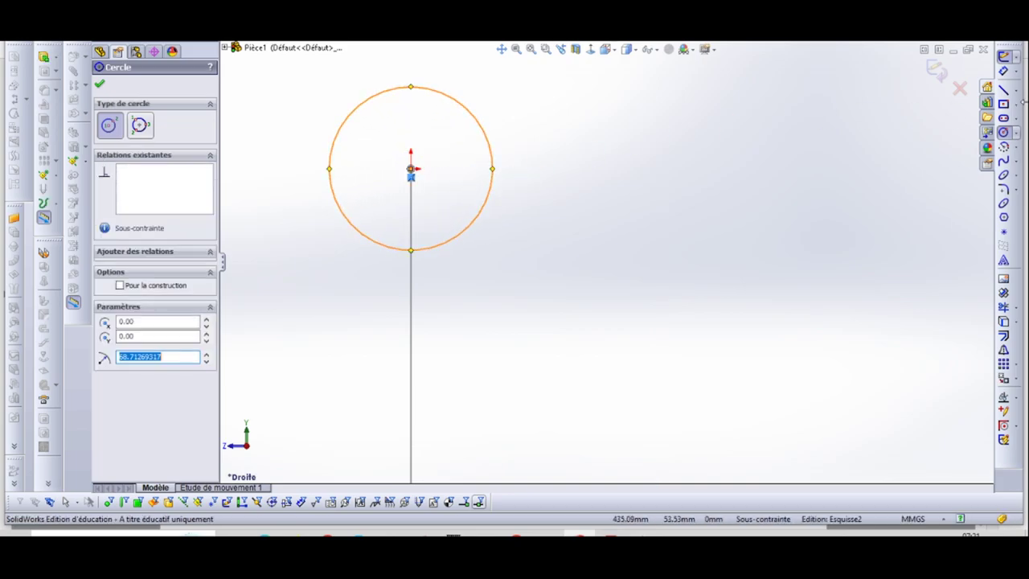
# - Dimension the diameter of the circle centred on the origin to 26.9 mm
pyautogui.click(1004, 70)
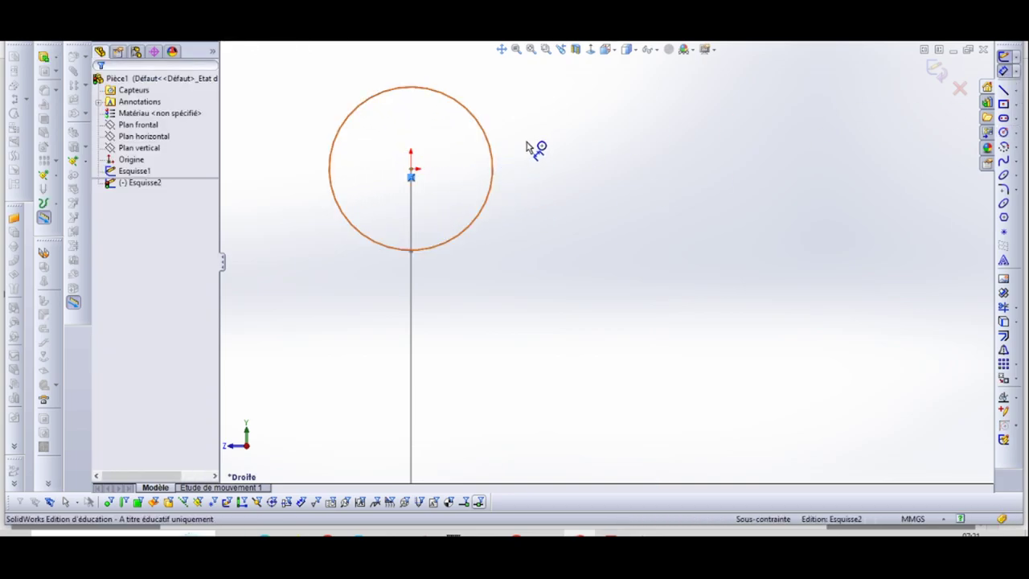
pyautogui.click(490, 153)
pyautogui.click(572, 131)
pyautogui.write('26.9')
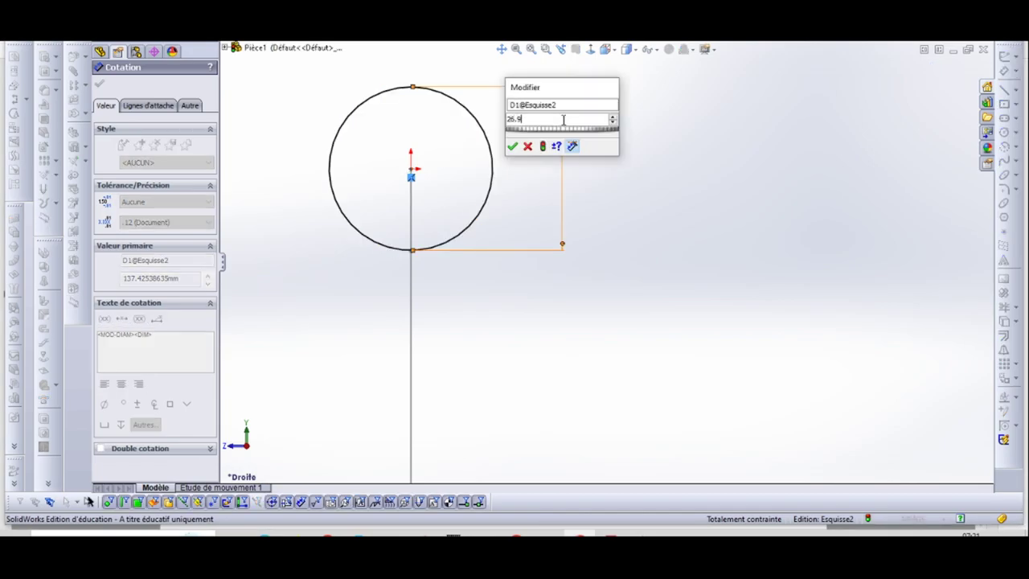
pyautogui.press('Return')
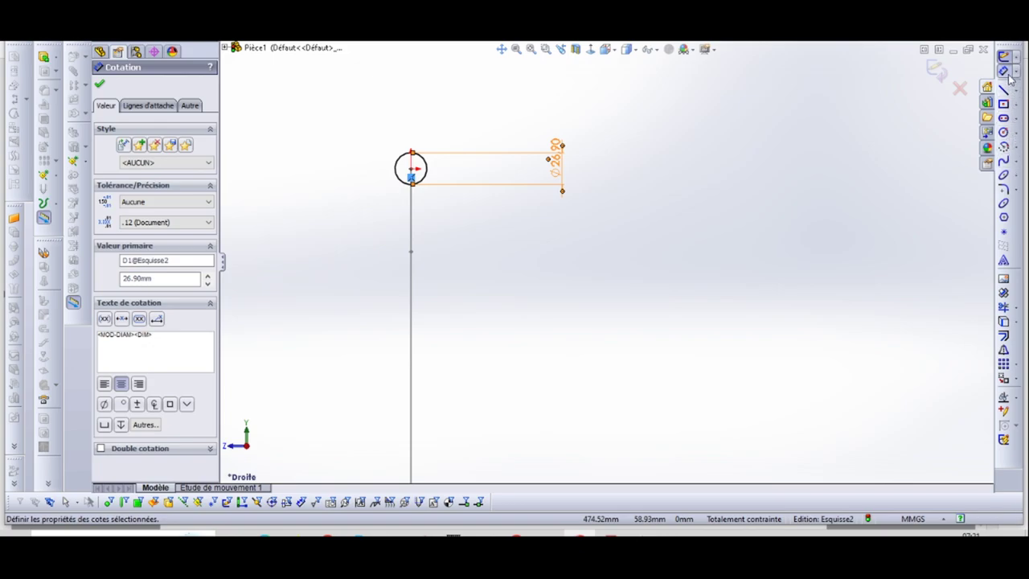
# - Draw a second circle of about 10.36 mm radius, centred on the origin inside the 26.9 mm circle
pyautogui.click(1003, 133)
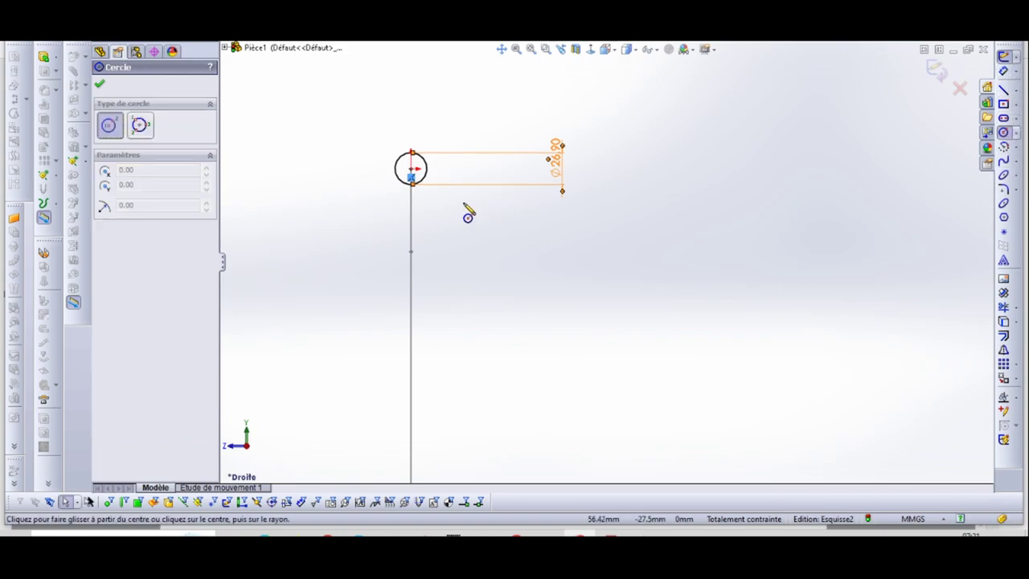
pyautogui.scroll(-6, 459, 174)
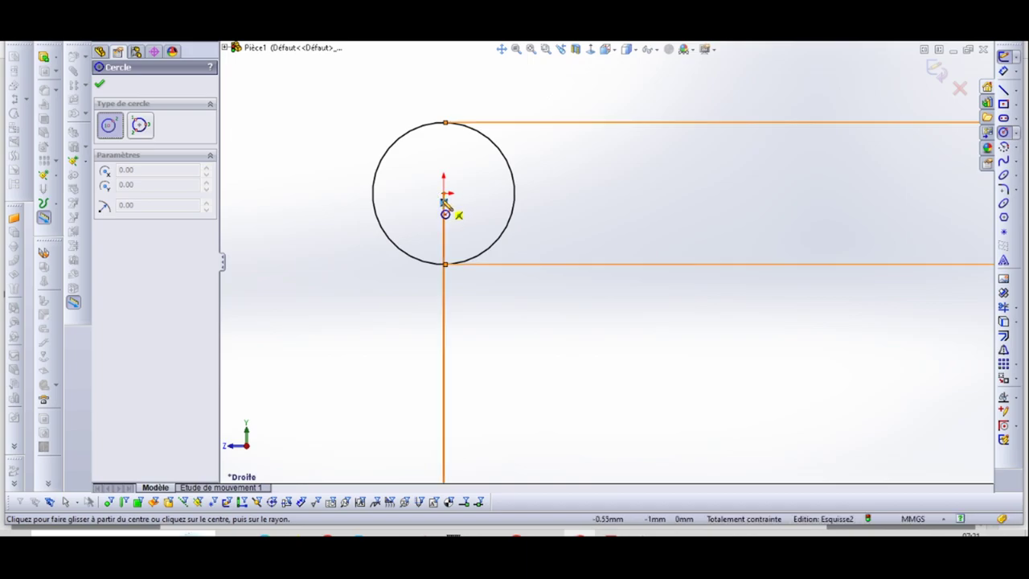
pyautogui.click(443, 201)
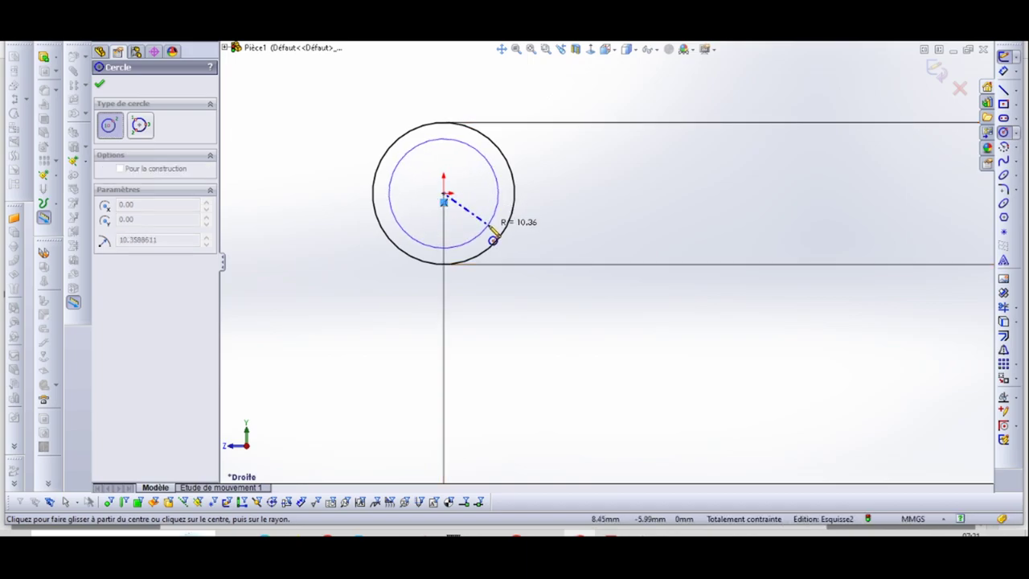
pyautogui.click(490, 233)
pyautogui.press('Escape')
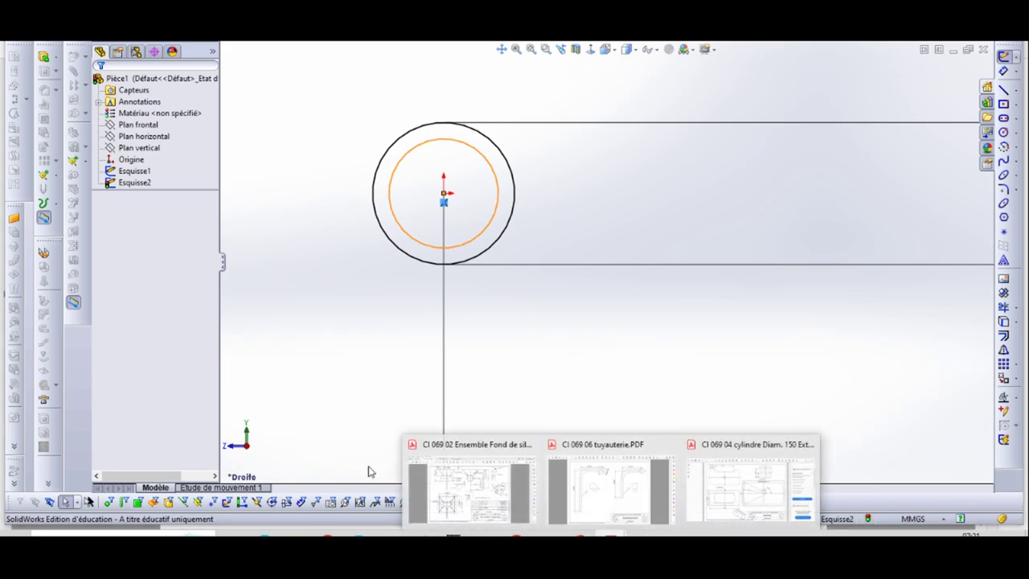
# - Consult the tube specification in the assembly PDF's parts list, dimension the gap between the two circles to 2.3 mm and exit the sketch
pyautogui.click(529, 449)
pyautogui.moveTo(788, 354); pyautogui.dragTo(806, 354)
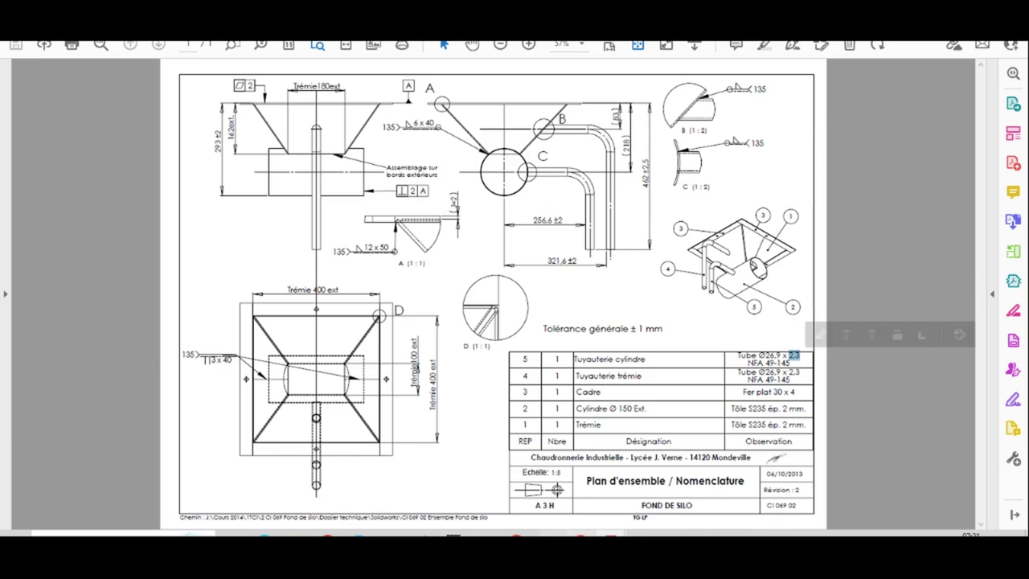
pyautogui.hotkey('alt', 'Tab')
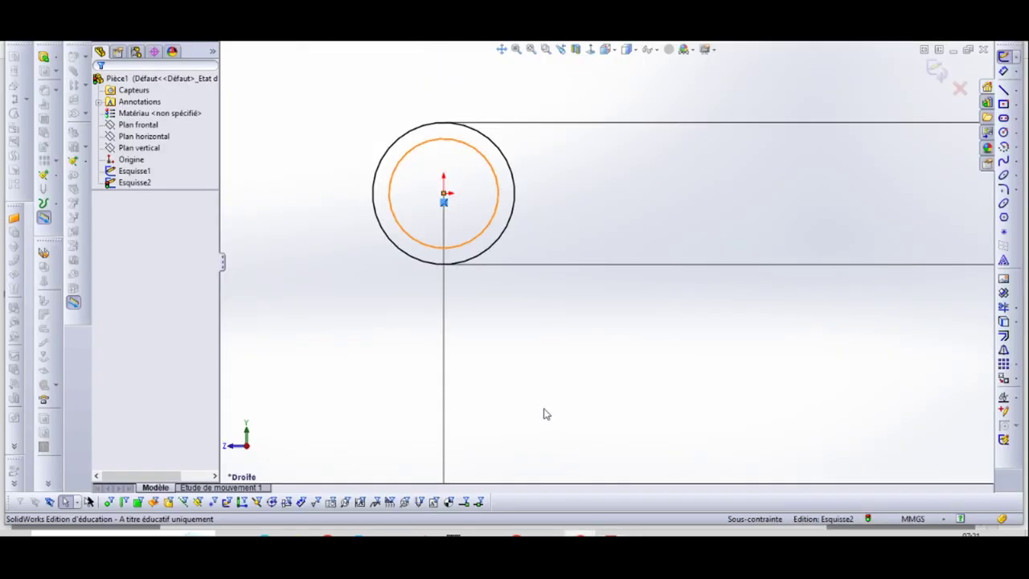
pyautogui.click(1004, 70)
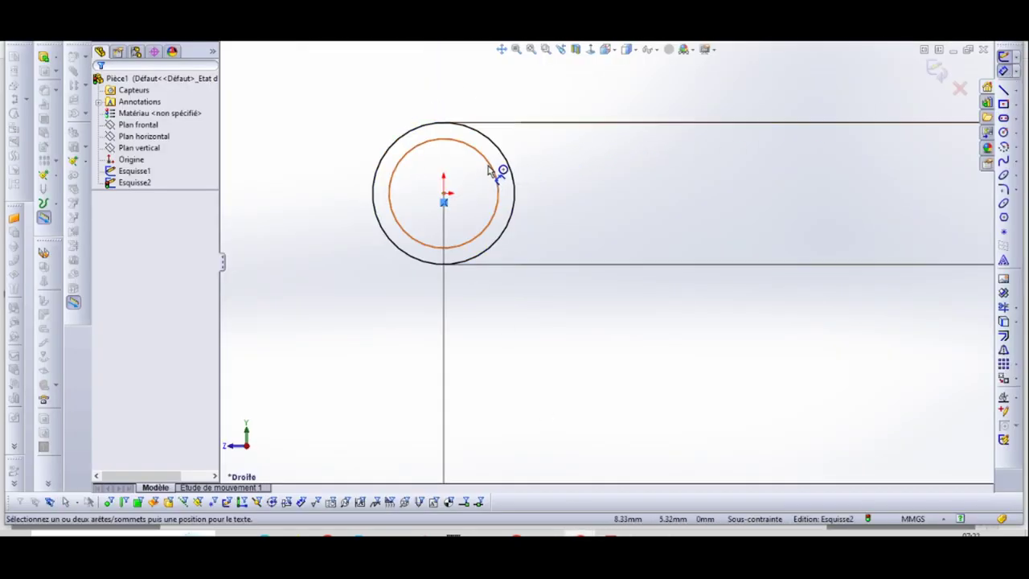
pyautogui.click(513, 172)
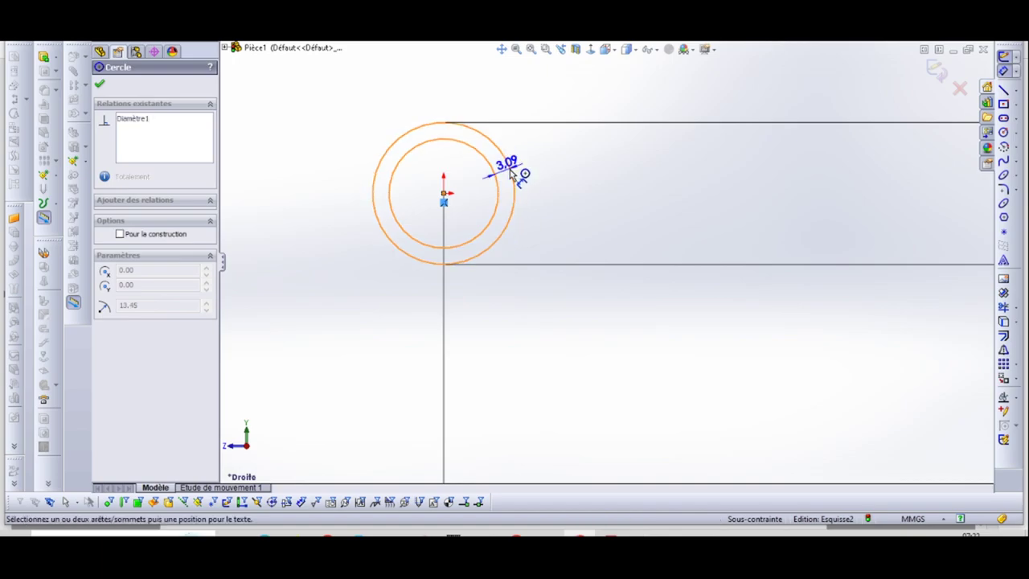
pyautogui.click(620, 175)
pyautogui.write('2')
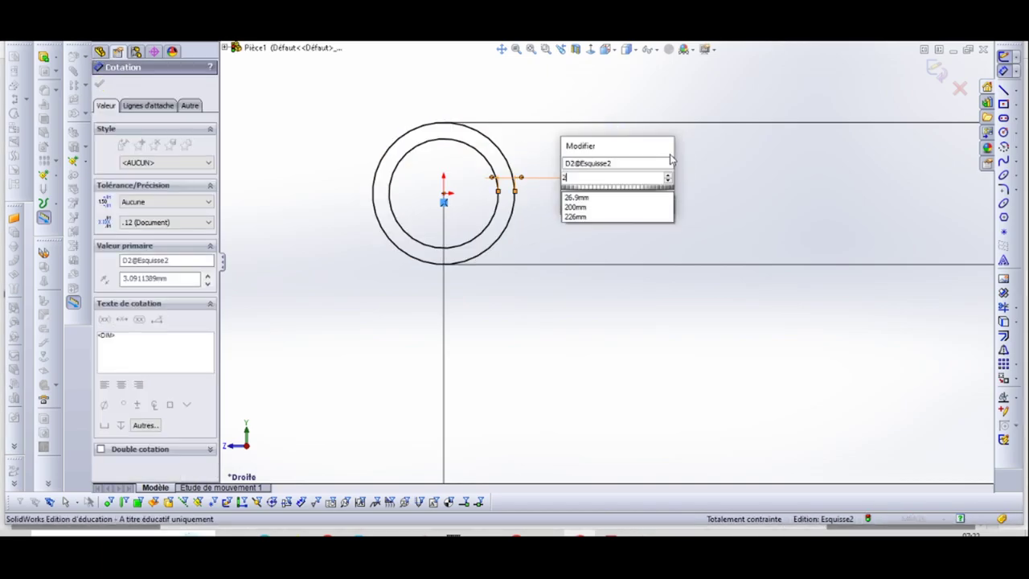
pyautogui.write('.3')
pyautogui.press('Return')
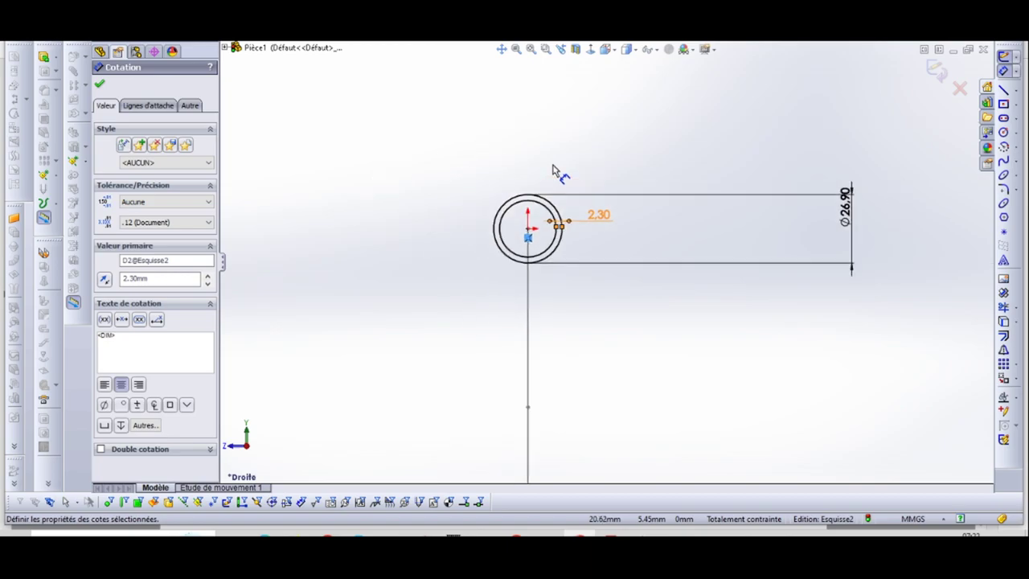
pyautogui.click(935, 69)
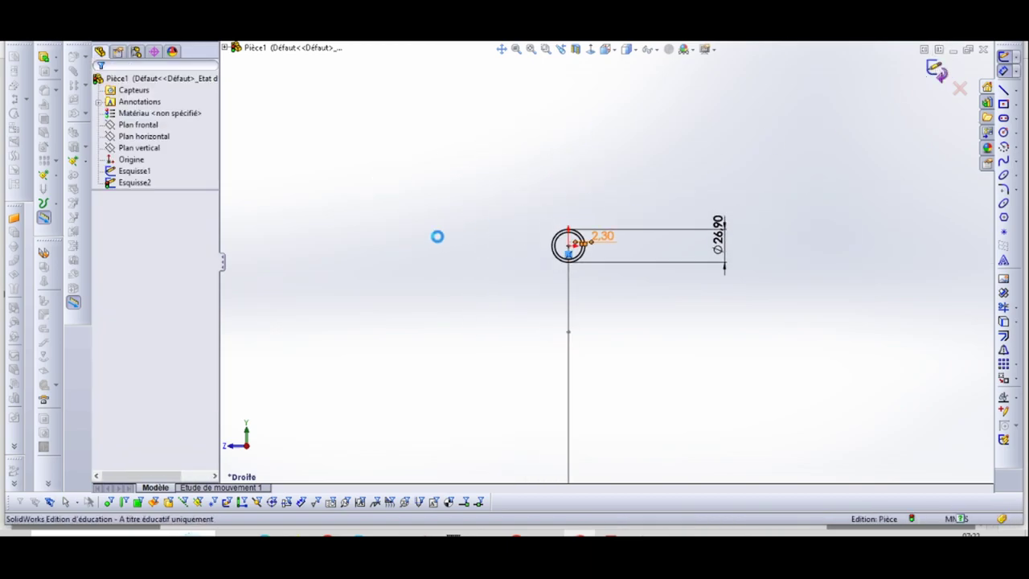
# - Create a swept boss with the two-circle sketch Esquisse2 as the profile and the filleted sketch Esquisse1 as the path
pyautogui.moveTo(544, 258)
pyautogui.mouseDown(button='middle')
pyautogui.moveTo(423, 247)
pyautogui.moveTo(459, 239)
pyautogui.moveTo(458, 284)
pyautogui.moveTo(482, 257)
pyautogui.mouseUp(button='middle')
pyautogui.scroll(2, 667, 265)
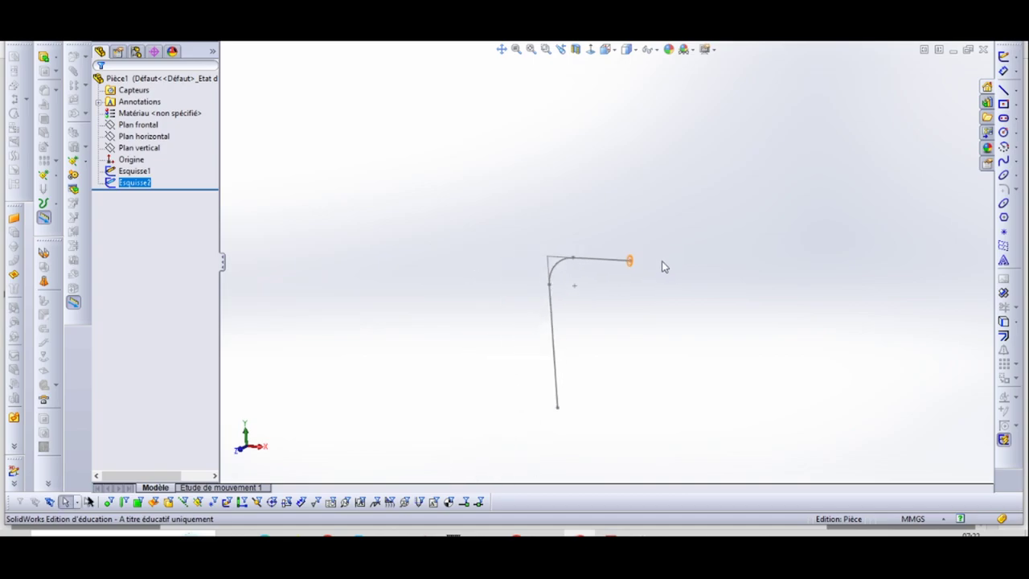
pyautogui.scroll(-3, 604, 326)
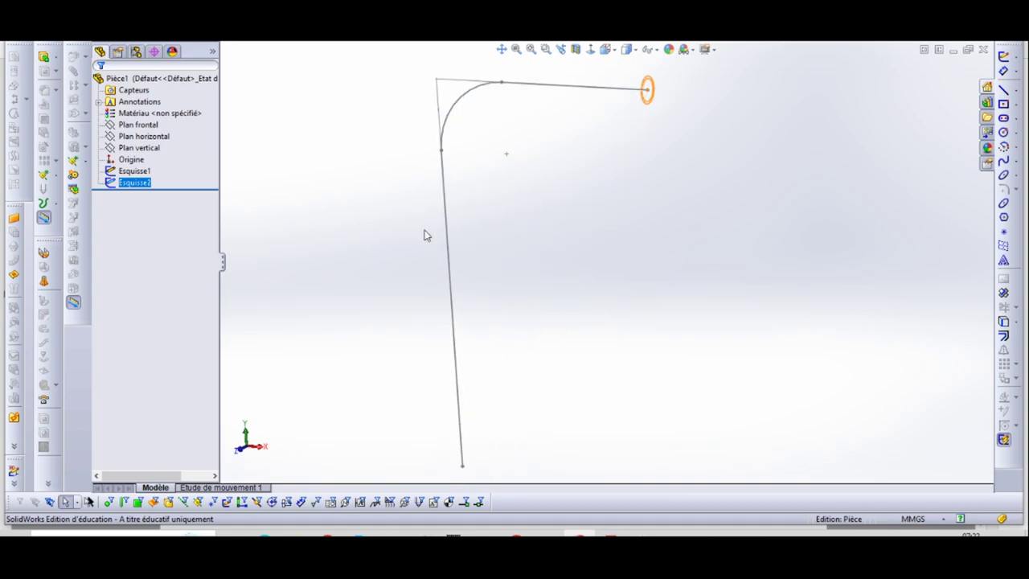
pyautogui.click(57, 58)
pyautogui.click(53, 59)
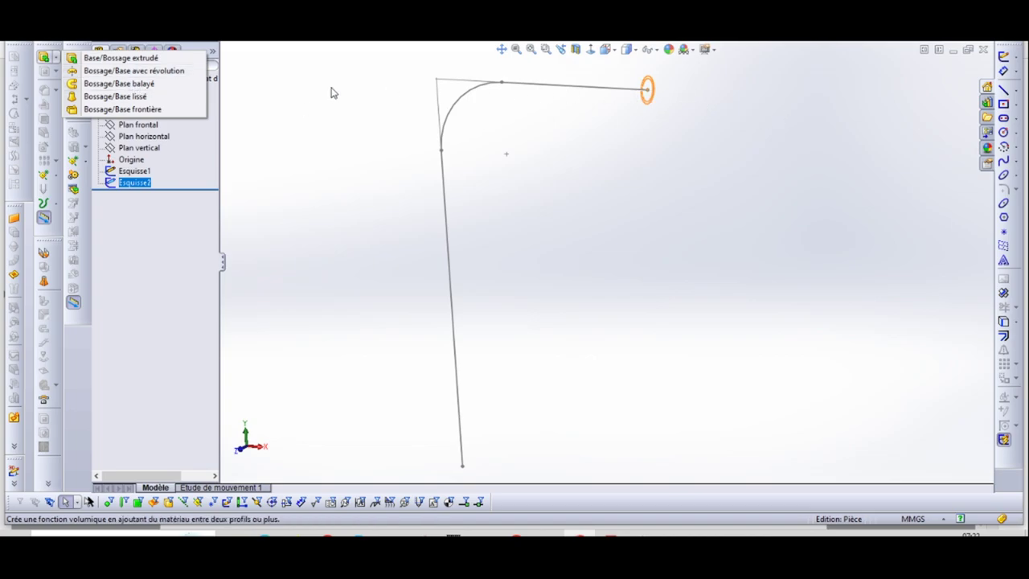
pyautogui.click(119, 84)
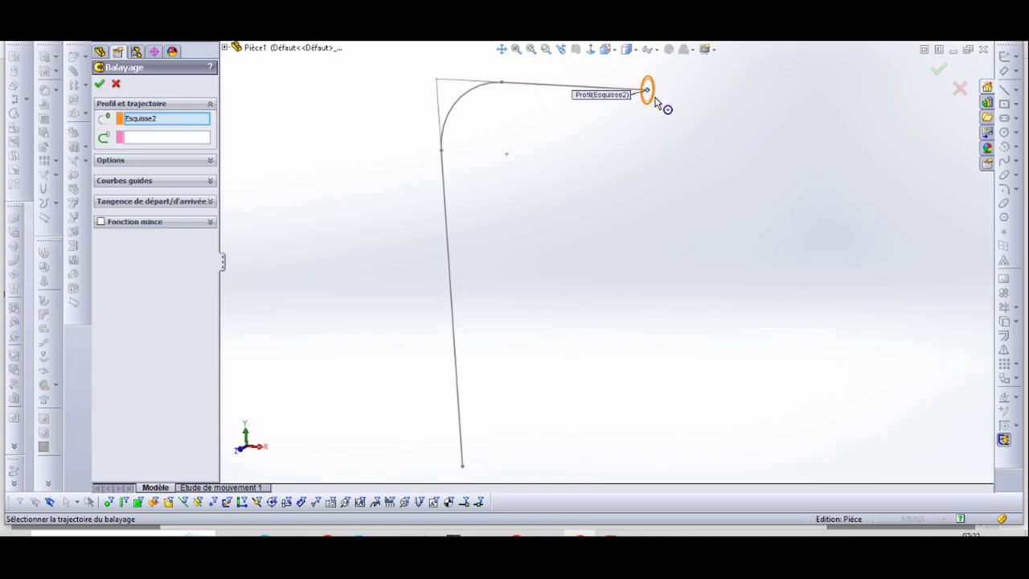
pyautogui.click(154, 141)
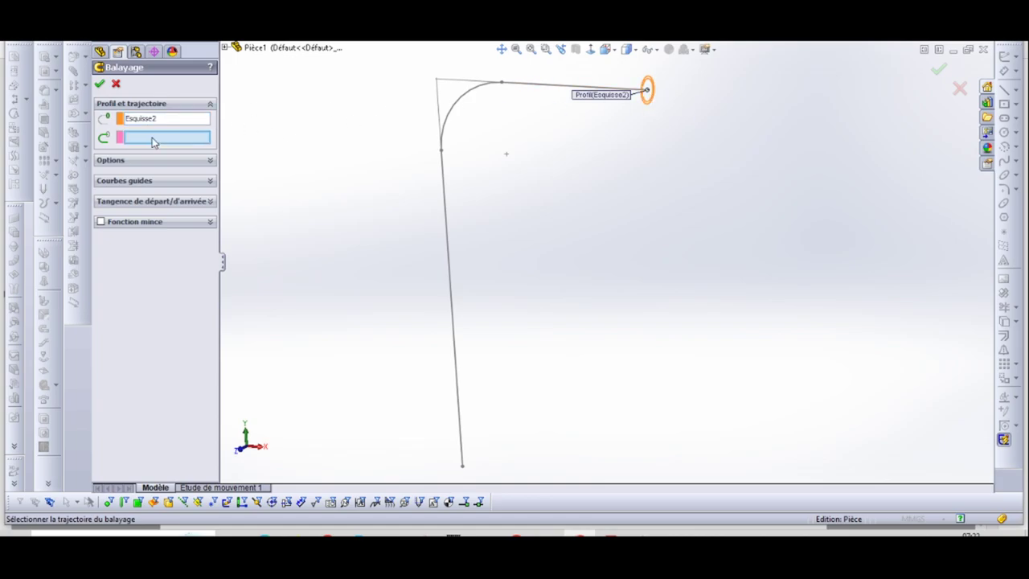
pyautogui.click(558, 84)
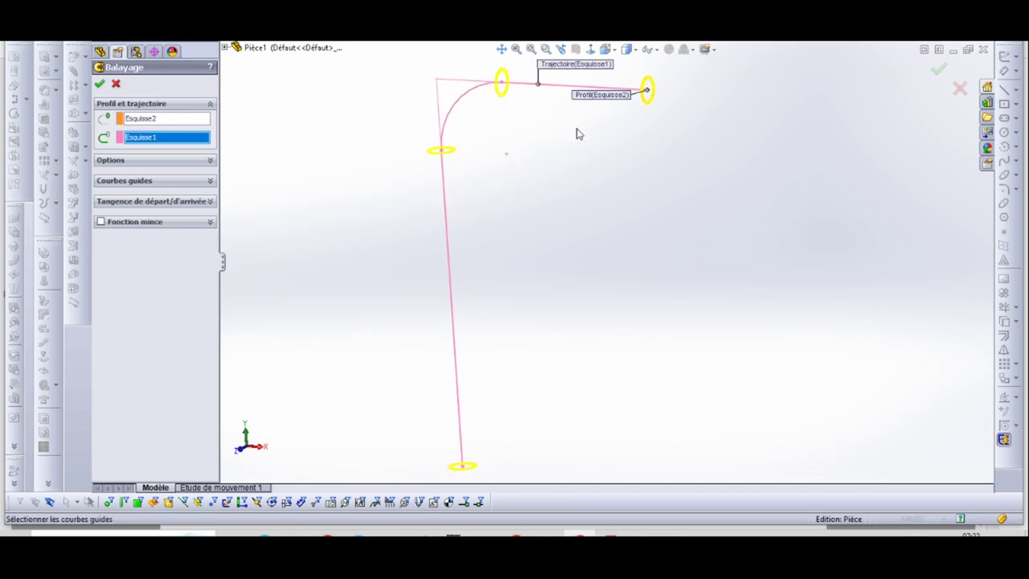
pyautogui.scroll(3, 605, 231)
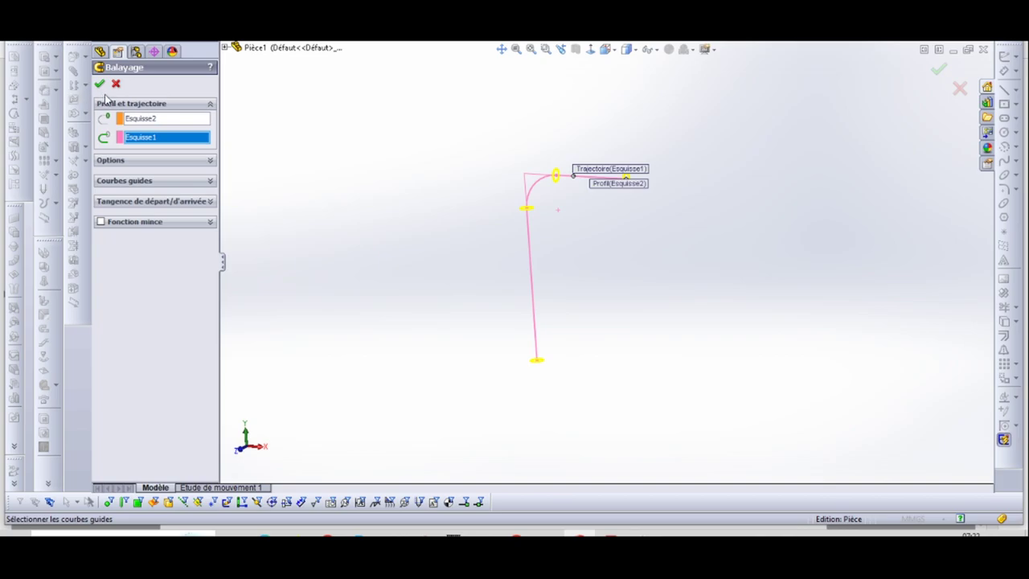
pyautogui.click(99, 83)
pyautogui.scroll(-2, 664, 211)
pyautogui.scroll(2, 652, 285)
pyautogui.moveTo(652, 285); pyautogui.dragTo(699, 264, button='middle')
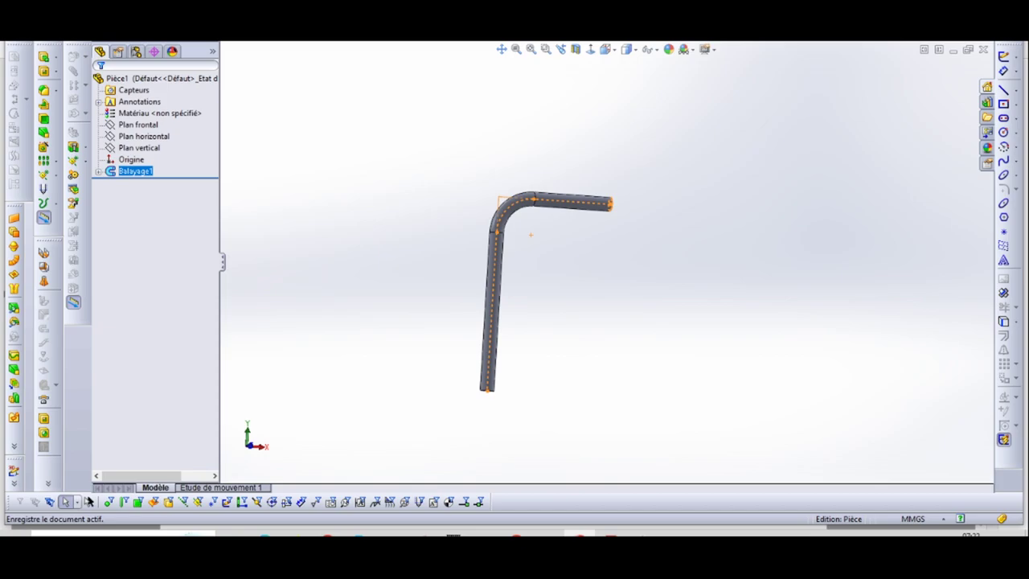
pyautogui.hotkey('ctrl', 's')
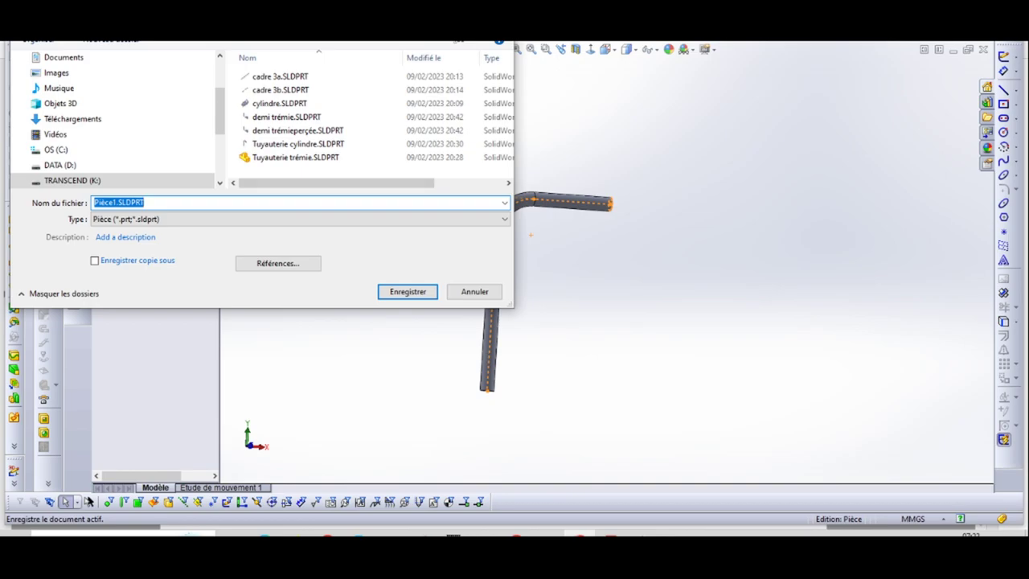
pyautogui.click(312, 158)
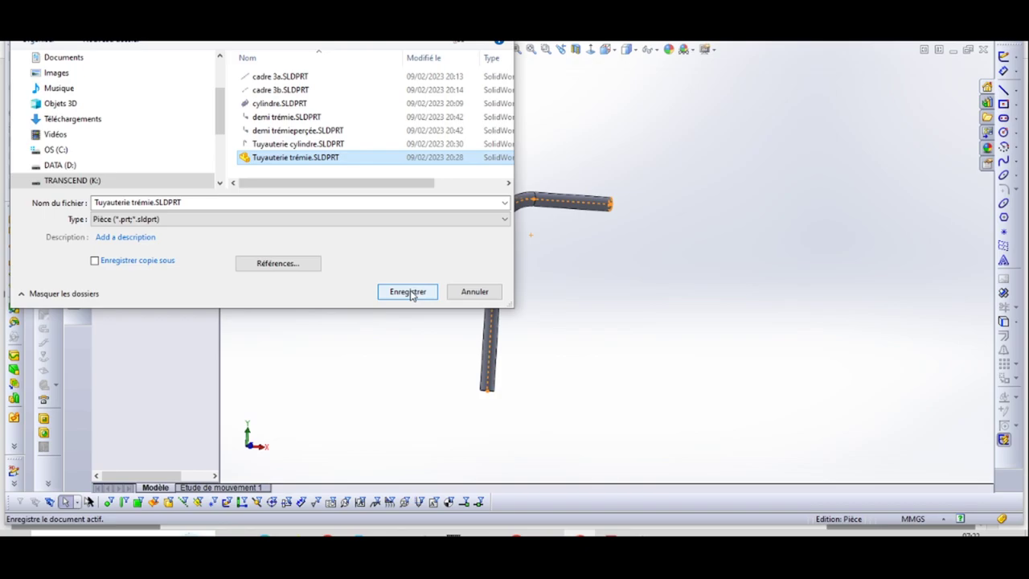
pyautogui.click(154, 202)
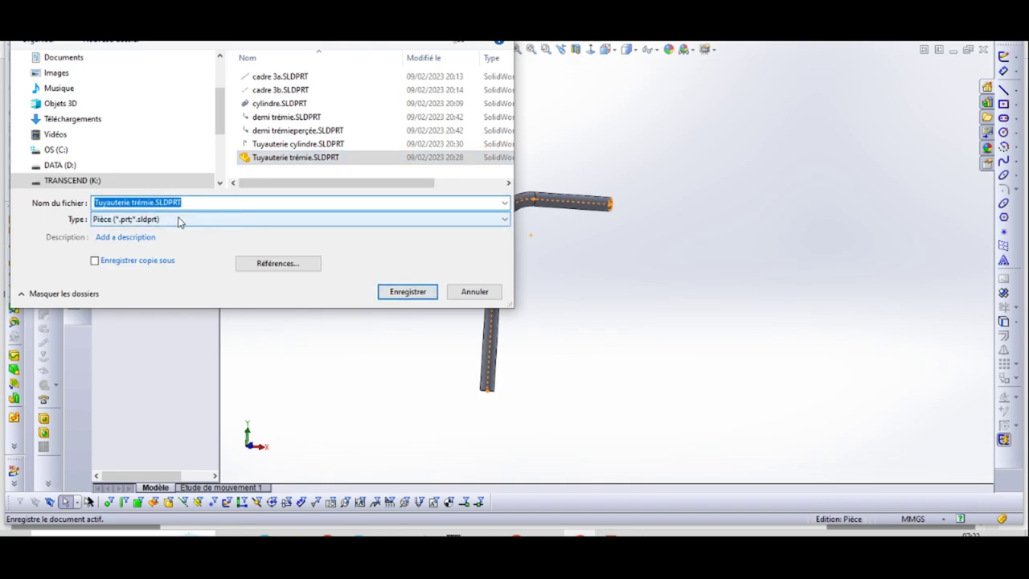
pyautogui.click(473, 291)
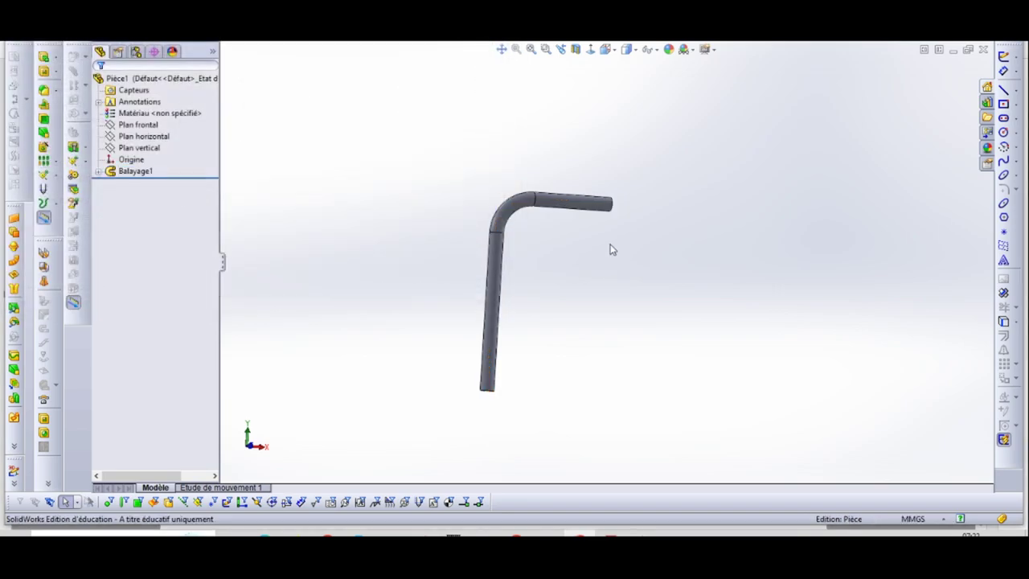
pyautogui.moveTo(679, 209); pyautogui.dragTo(652, 213, button='middle')
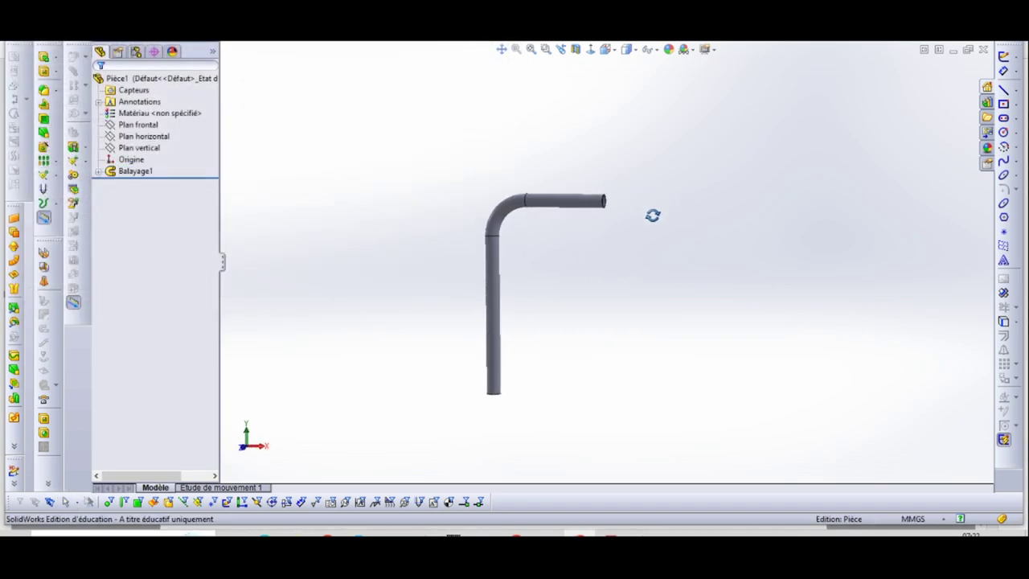
pyautogui.scroll(-3, 666, 205)
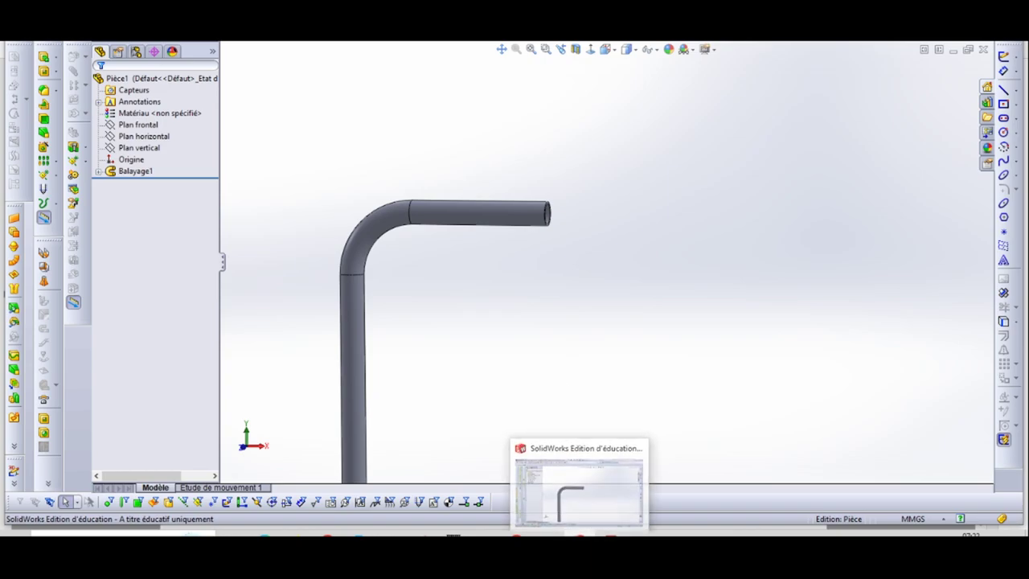
pyautogui.hotkey('ctrl', 's')
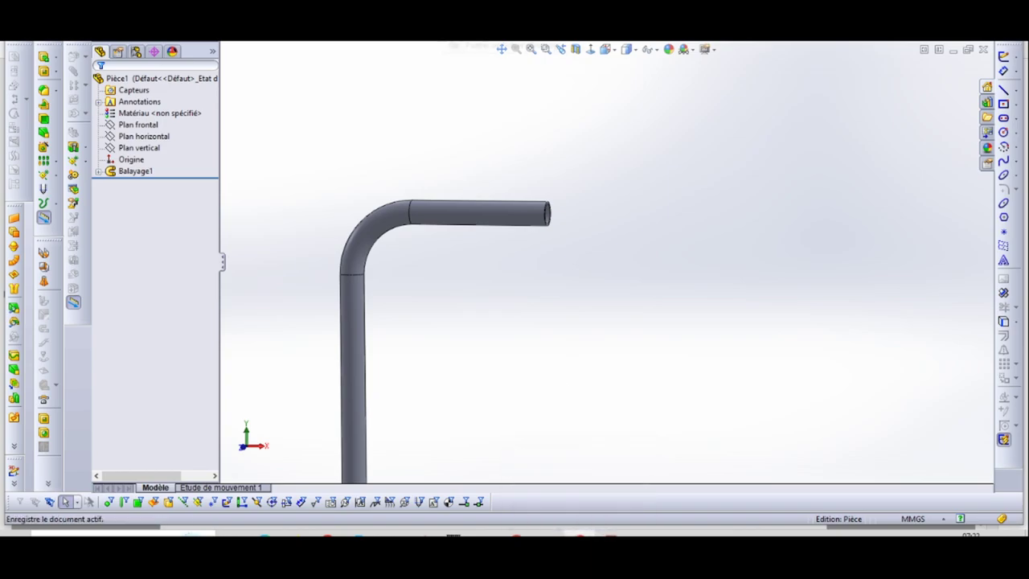
pyautogui.hotkey('ctrl', 's')
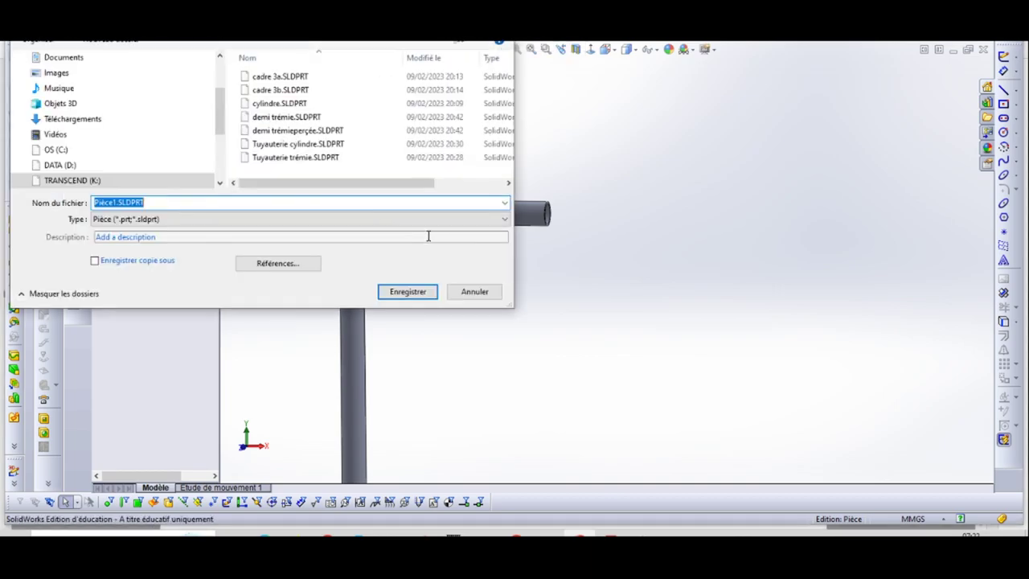
pyautogui.click(273, 143)
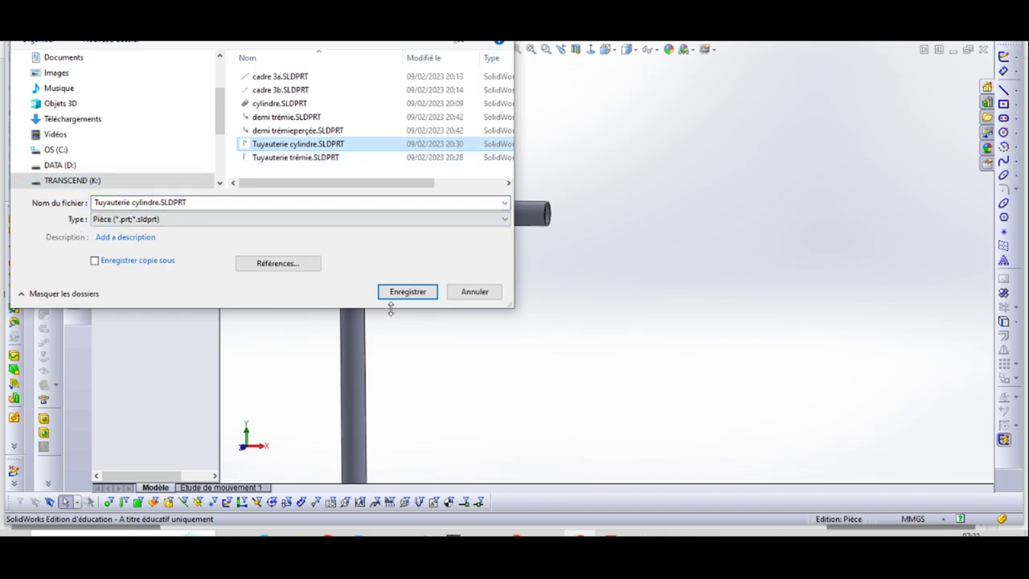
pyautogui.click(472, 291)
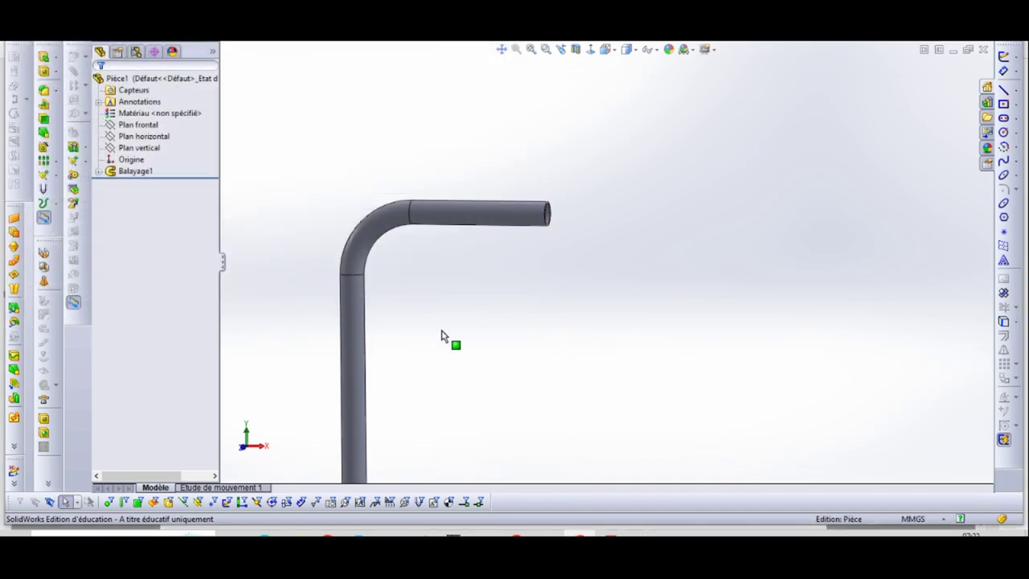
pyautogui.scroll(4, 576, 260)
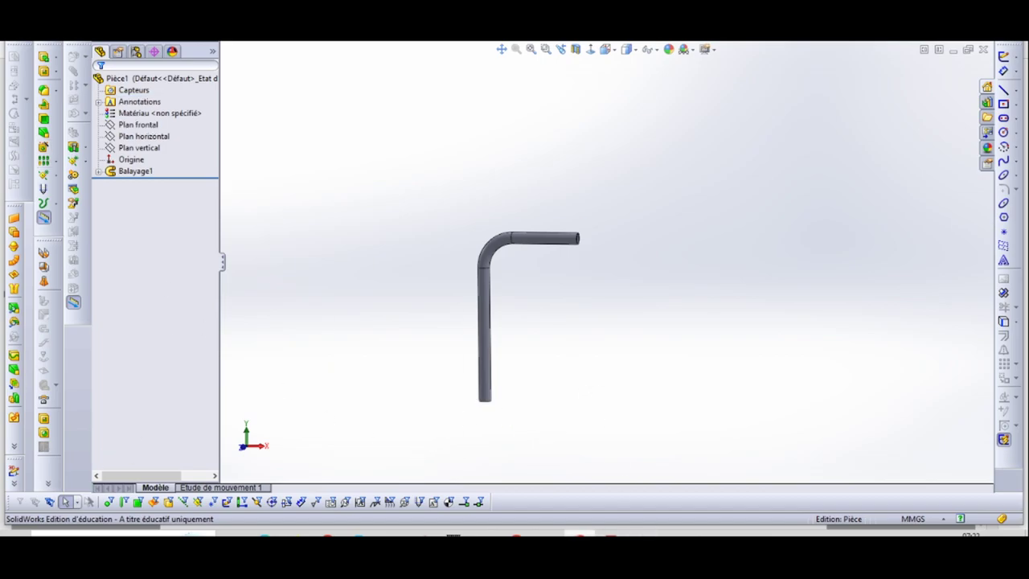
# - Consult the end-cut angle of Rep.4 in the pipe drawing PDF and return to SolidWorks with the pipe in front view
pyautogui.click(578, 535)
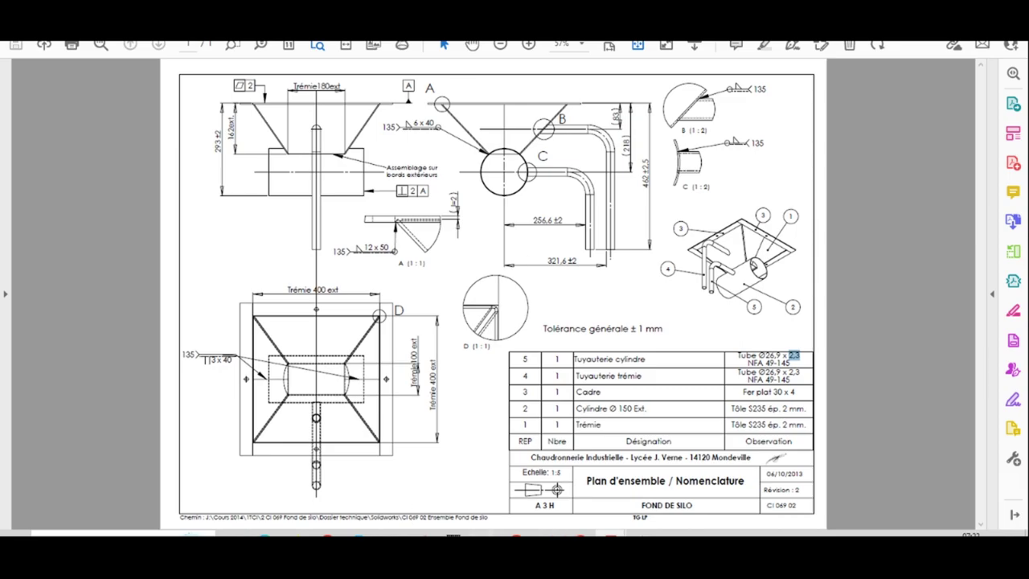
pyautogui.press('pagedown')
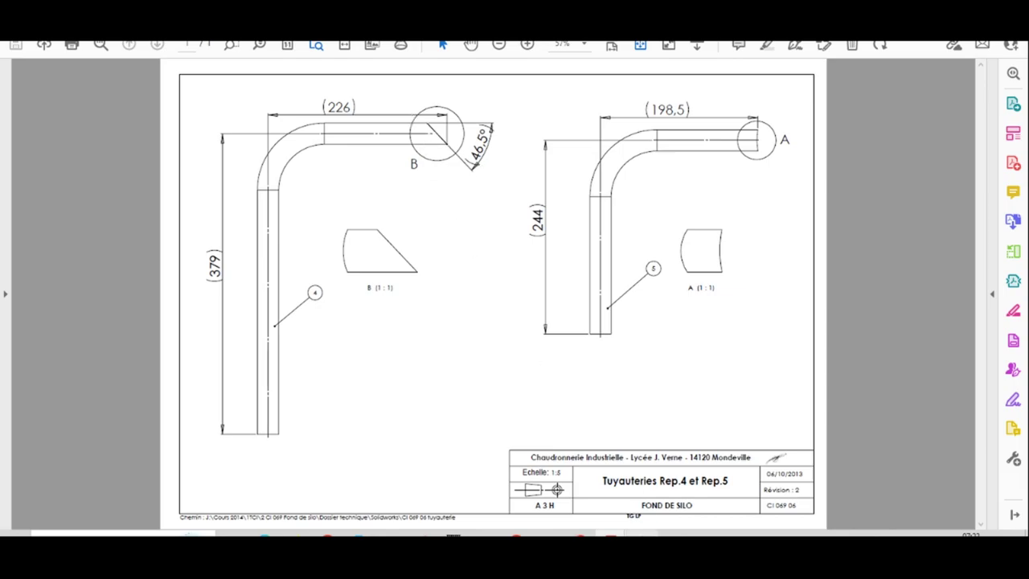
pyautogui.hotkey('alt', 'Tab')
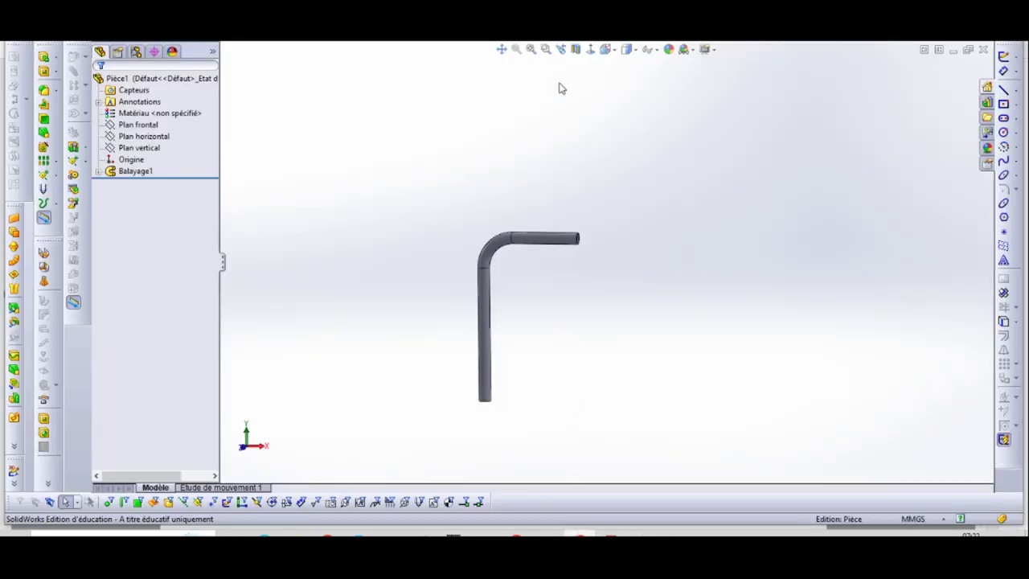
pyautogui.click(594, 50)
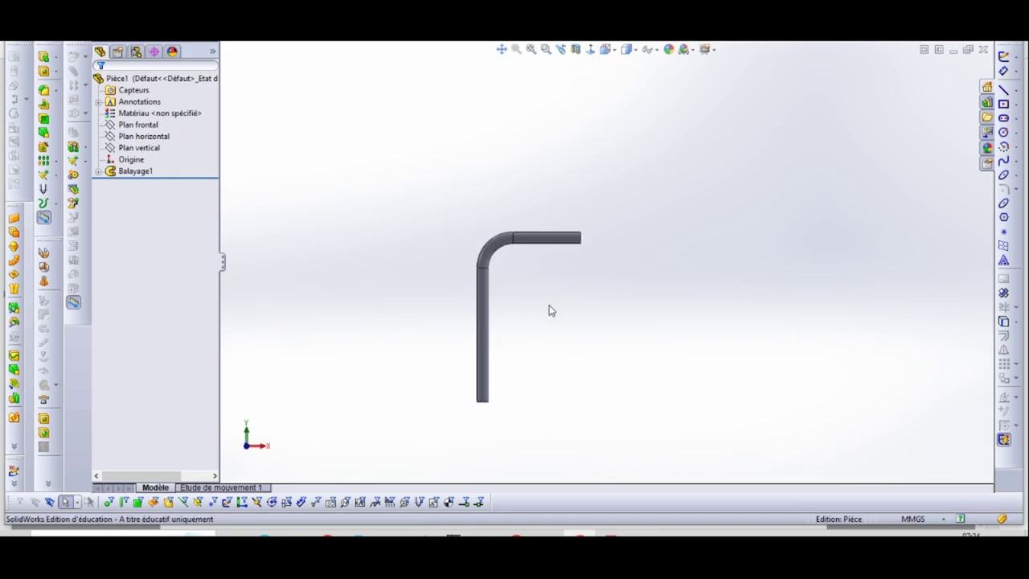
# - On Plan frontal, sketch a diagonal line from the lower corner of the horizontal leg's free end up to the leg's upper edge
pyautogui.click(145, 126)
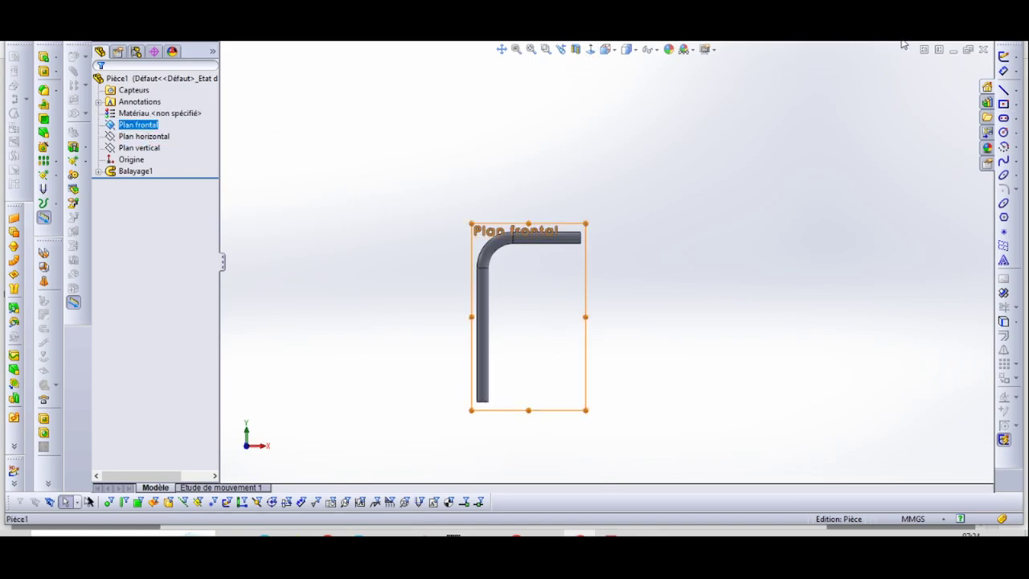
pyautogui.click(1004, 57)
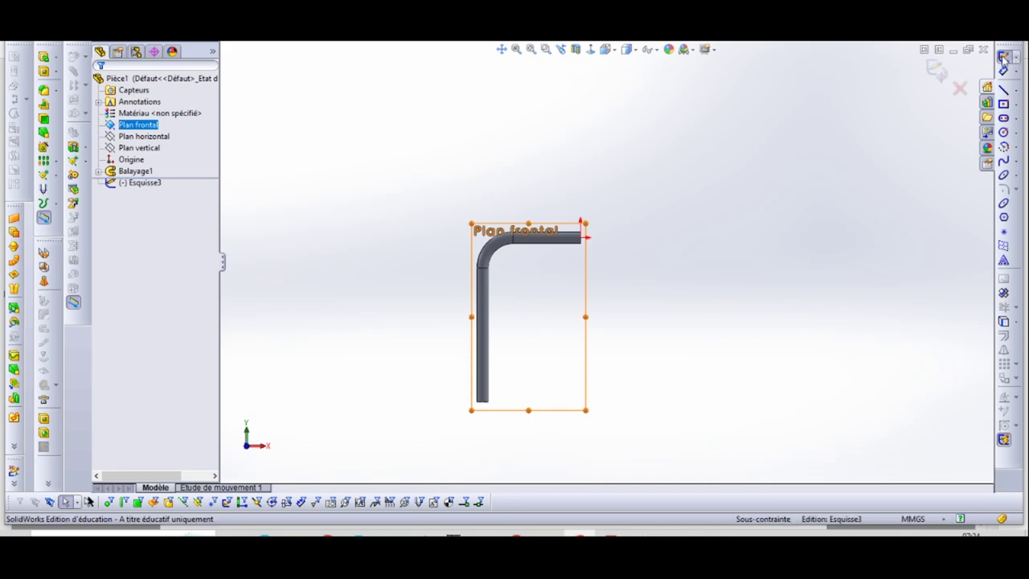
pyautogui.click(1004, 90)
pyautogui.scroll(-5, 609, 218)
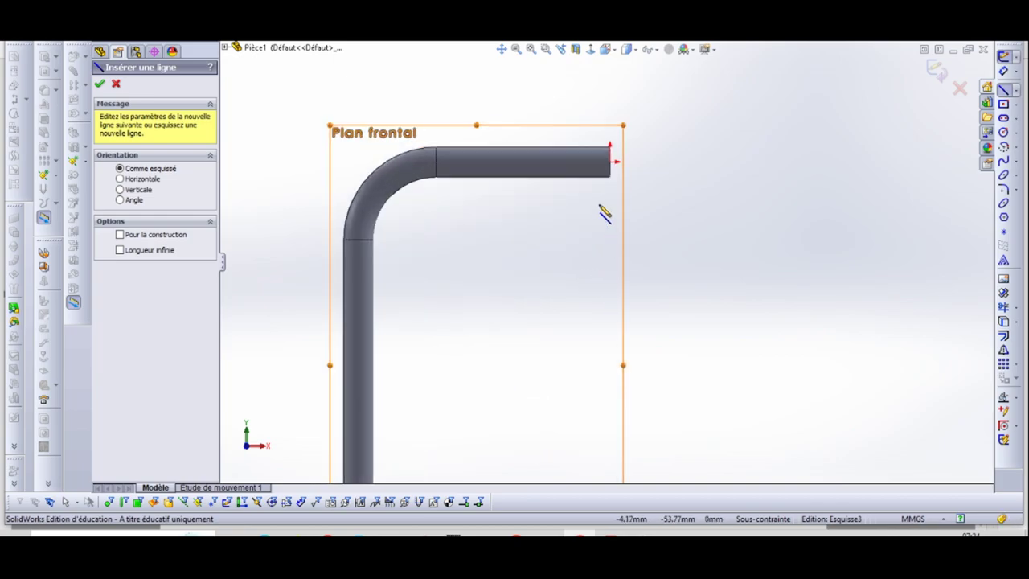
pyautogui.scroll(-1, 635, 262)
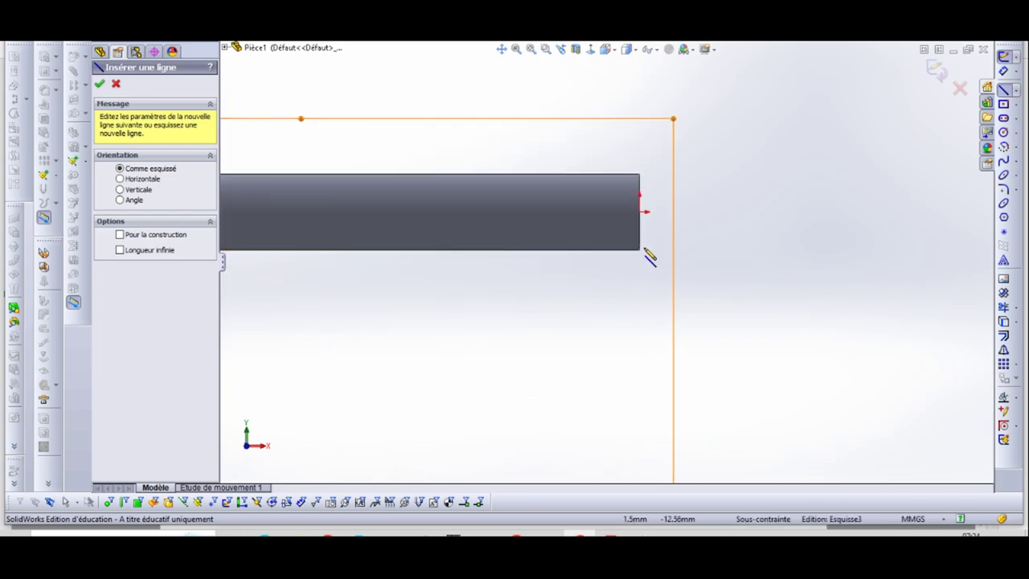
pyautogui.click(641, 250)
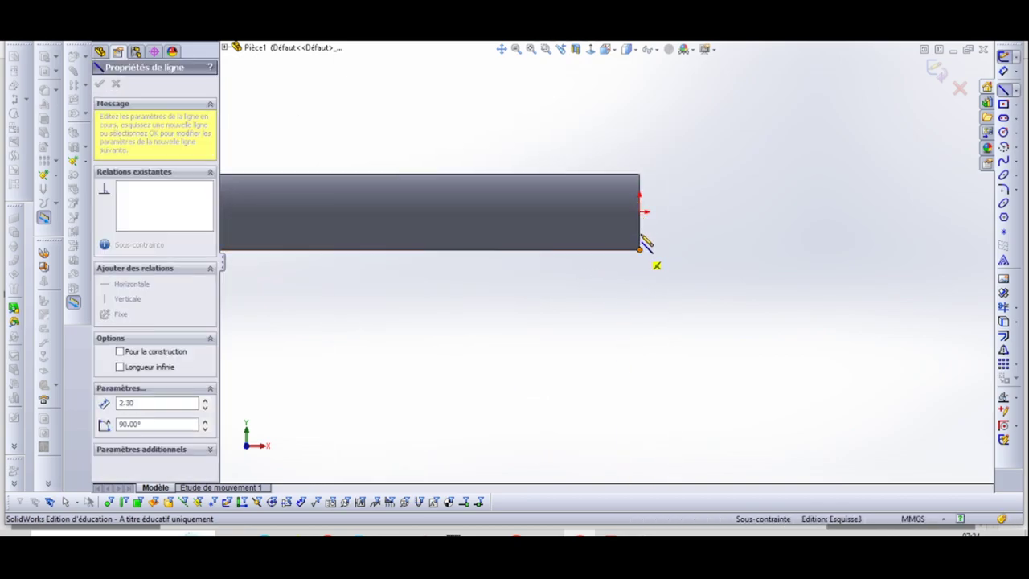
pyautogui.click(576, 175)
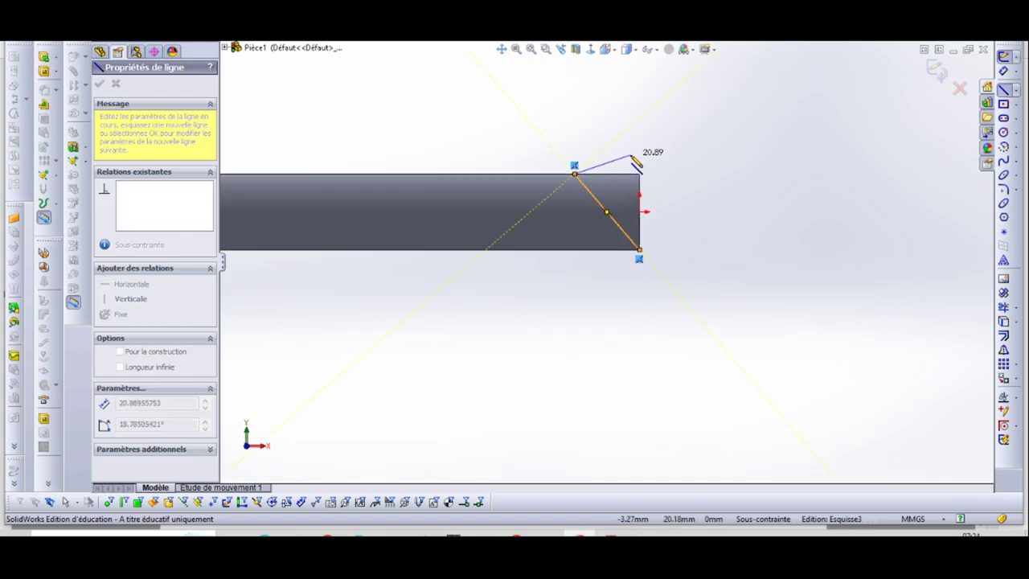
pyautogui.press('Escape')
# - Dimension the angle between the diagonal line and the pipe's upper edge to 46.5° and exit the sketch
pyautogui.click(1003, 70)
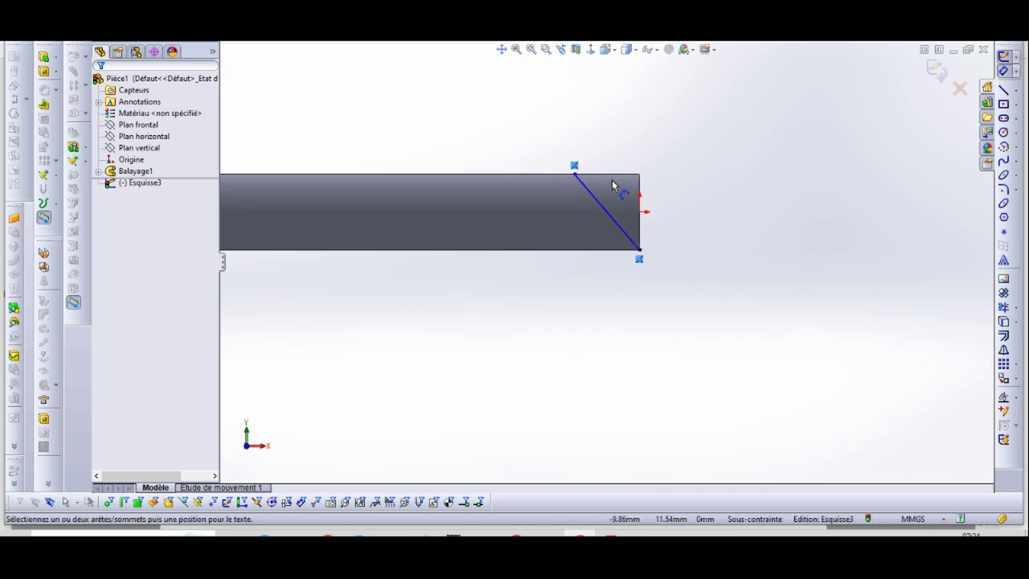
pyautogui.click(611, 221)
pyautogui.click(794, 293)
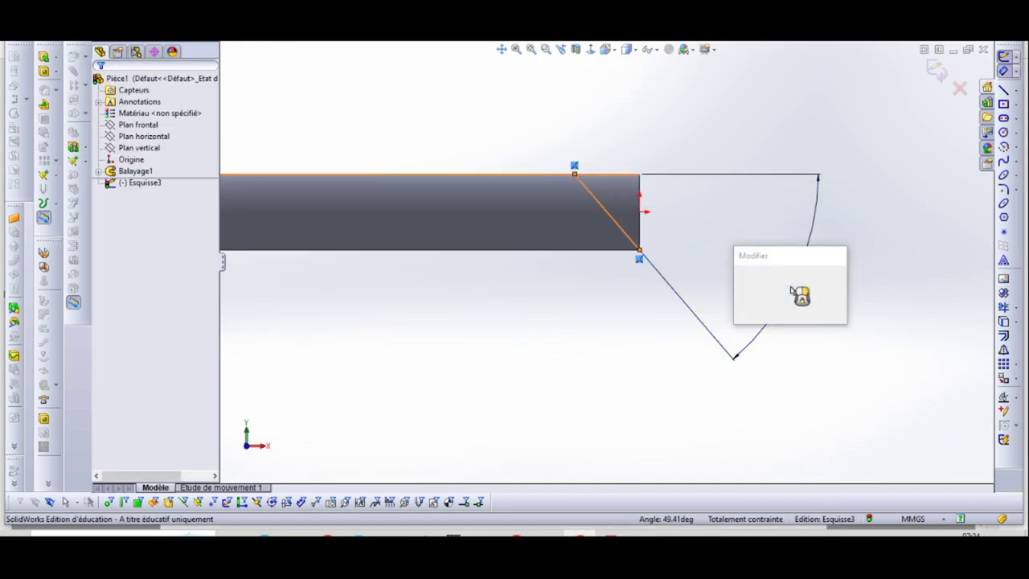
pyautogui.press('Return')
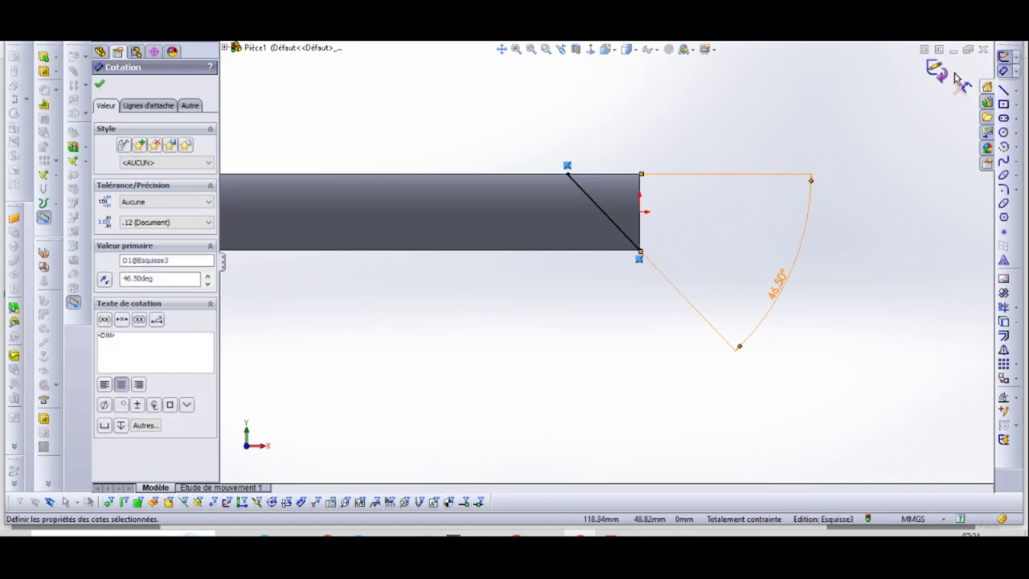
pyautogui.click(299, 151)
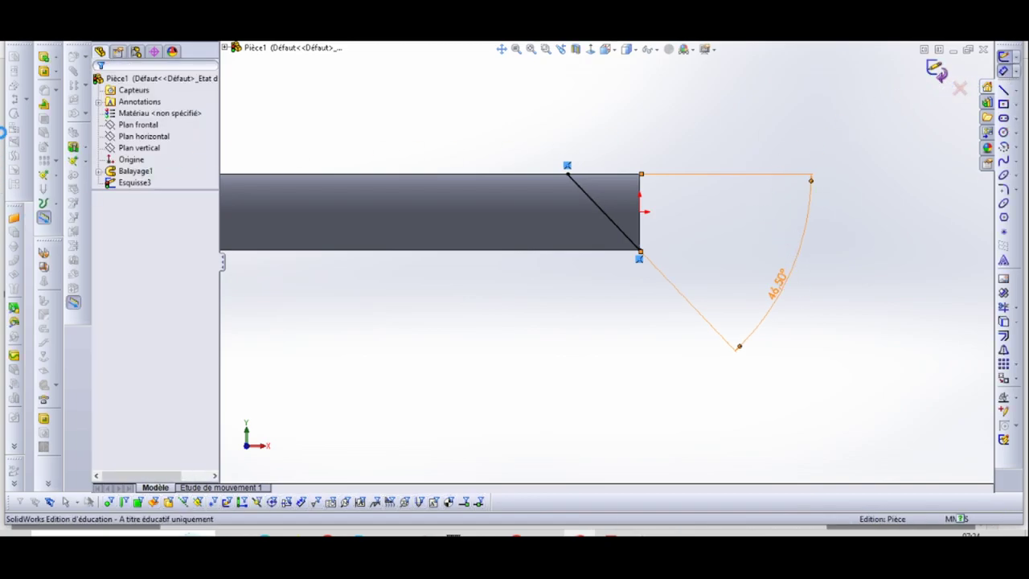
# - Extrude-cut the pipe's free end along the diagonal line, through all in both directions, removing the material outside the line
pyautogui.click(44, 217)
pyautogui.click(44, 71)
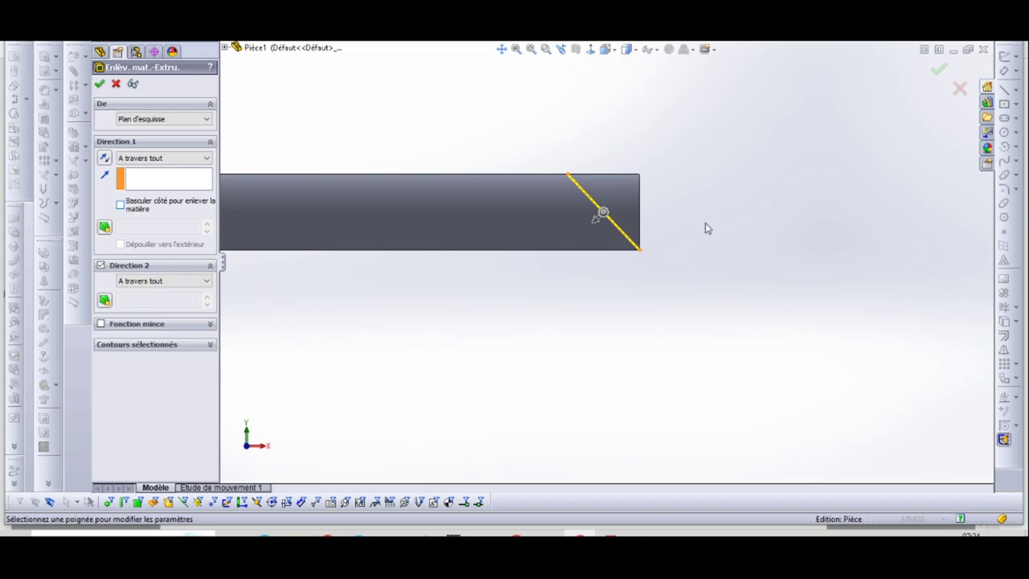
pyautogui.click(599, 222)
pyautogui.click(99, 83)
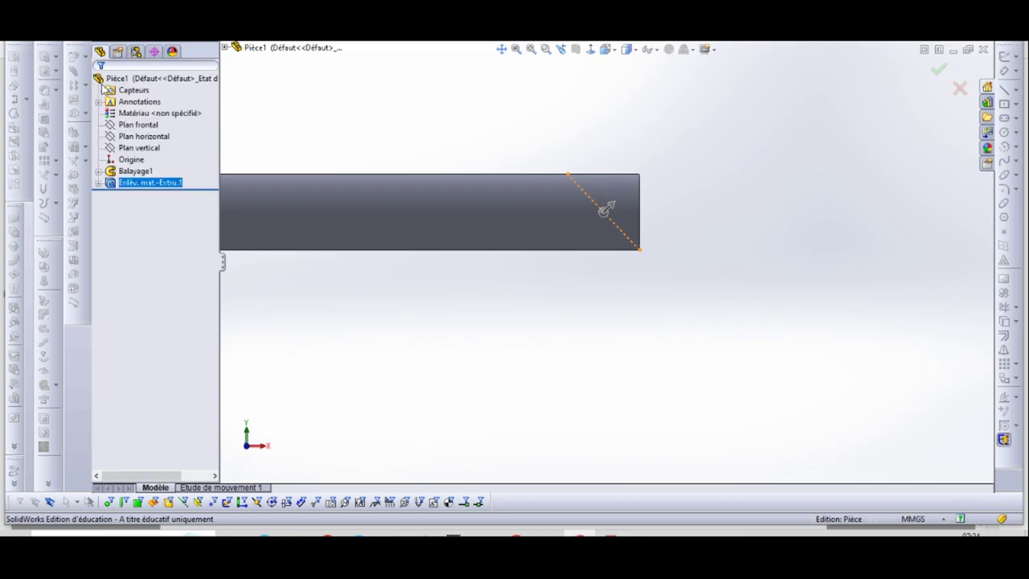
pyautogui.scroll(6, 567, 315)
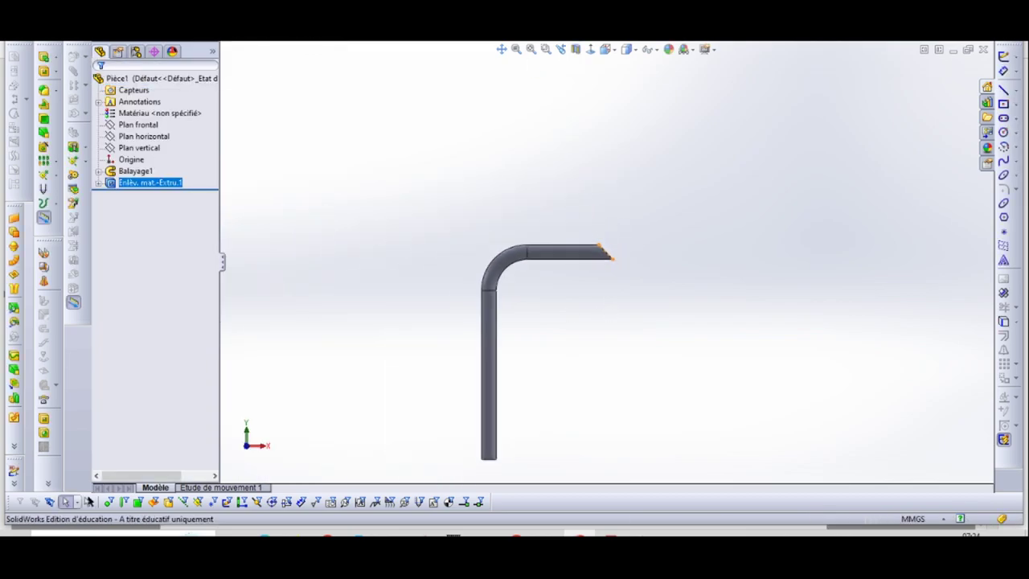
pyautogui.click(873, 333)
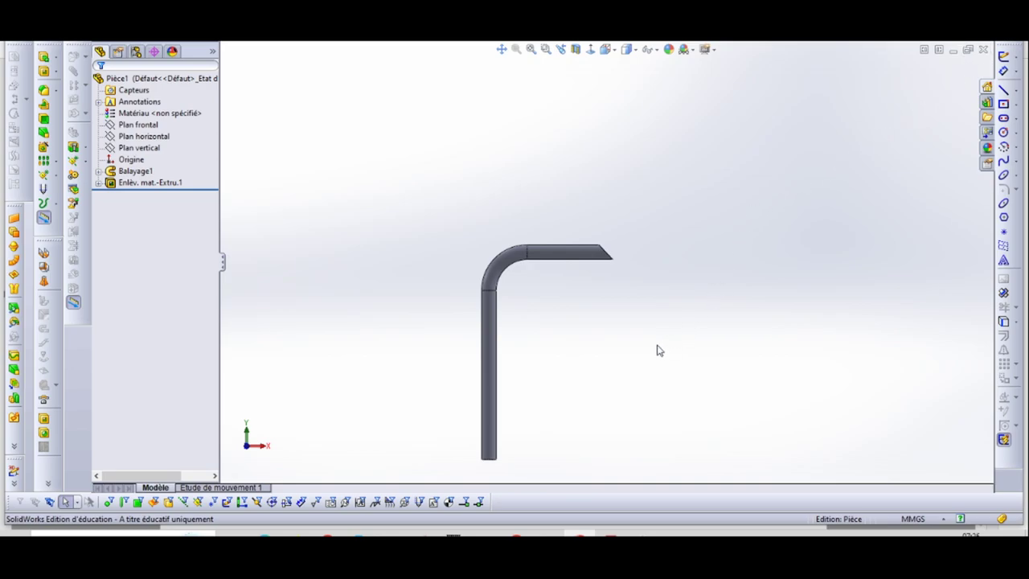
pyautogui.press('f')
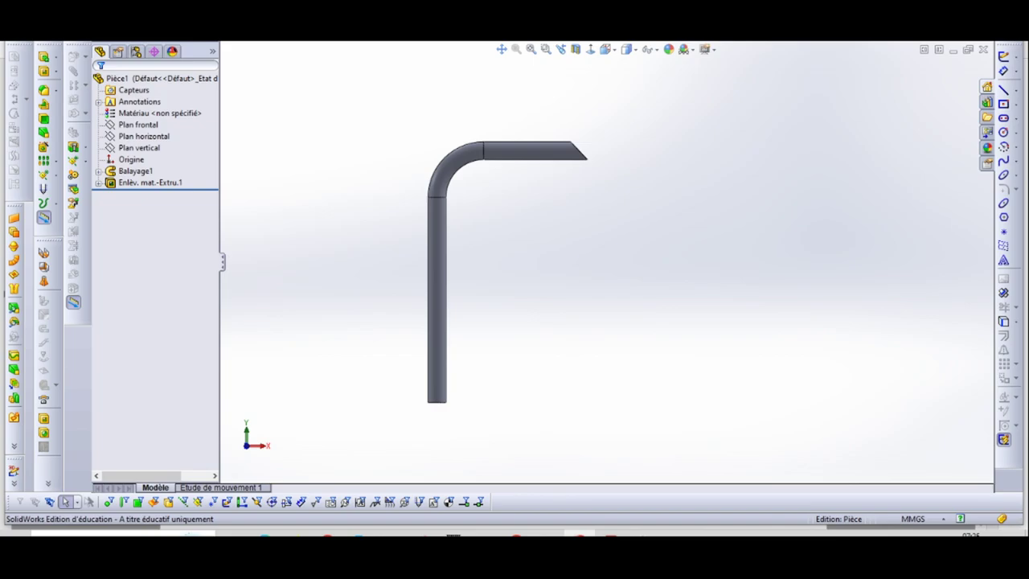
# - Remove the angled end cut and its sketch from the pipe, keeping only the swept body
pyautogui.hotkey('ctrl', 'o')
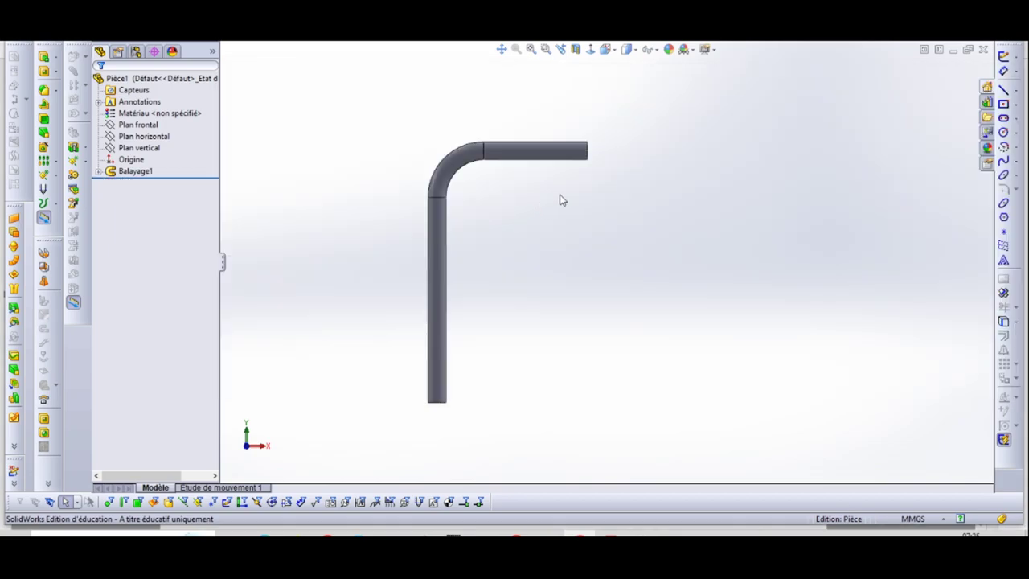
pyautogui.scroll(1, 535, 166)
pyautogui.scroll(-1, 542, 195)
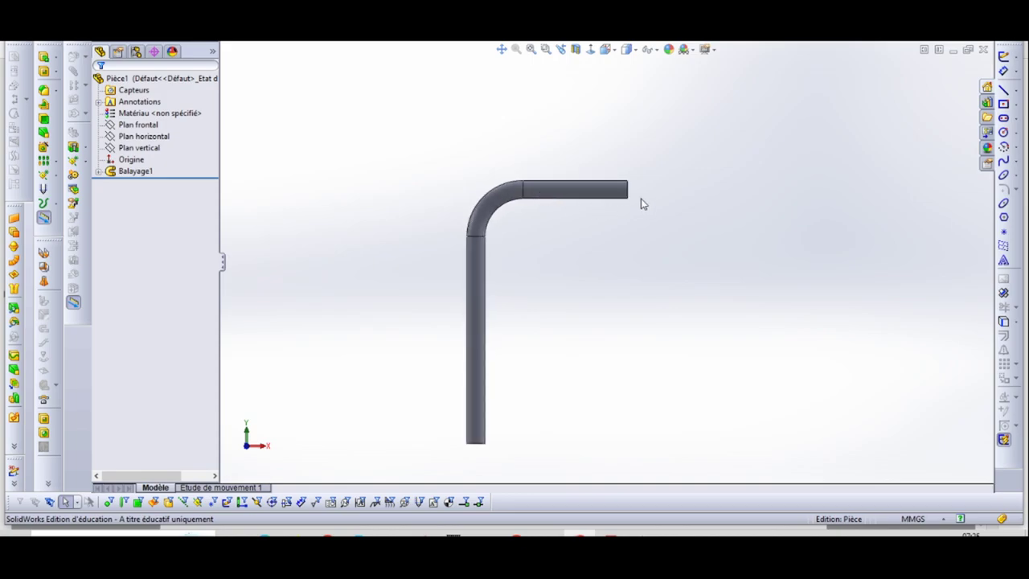
pyautogui.scroll(-1, 462, 300)
pyautogui.scroll(2, 563, 374)
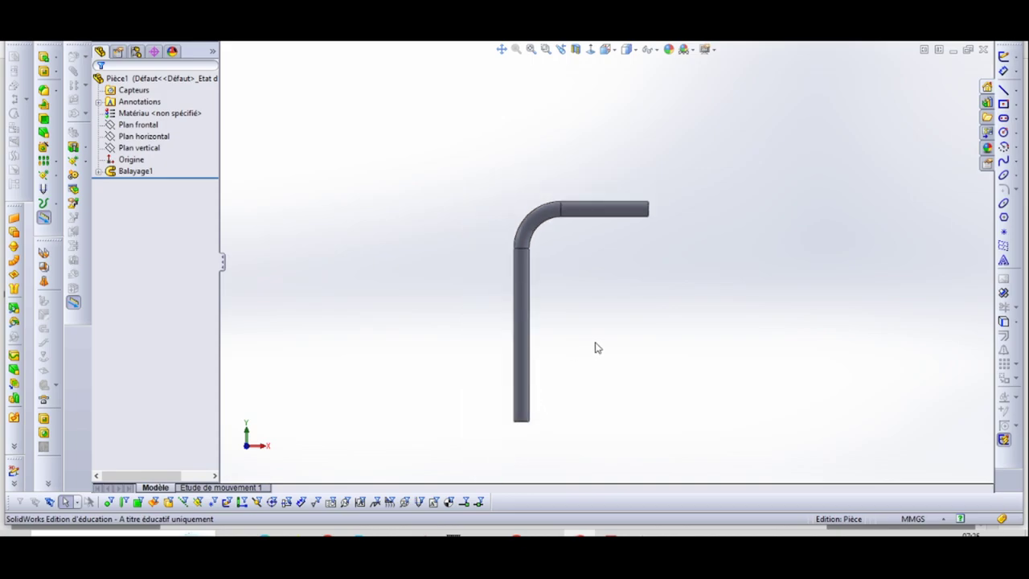
# - Consult the Rep.5 dimensions in CI 069 06 tuyauterie.PDF and set the path's horizontal leg length to 198.5 mm in SolidWorks
pyautogui.moveTo(611, 535)
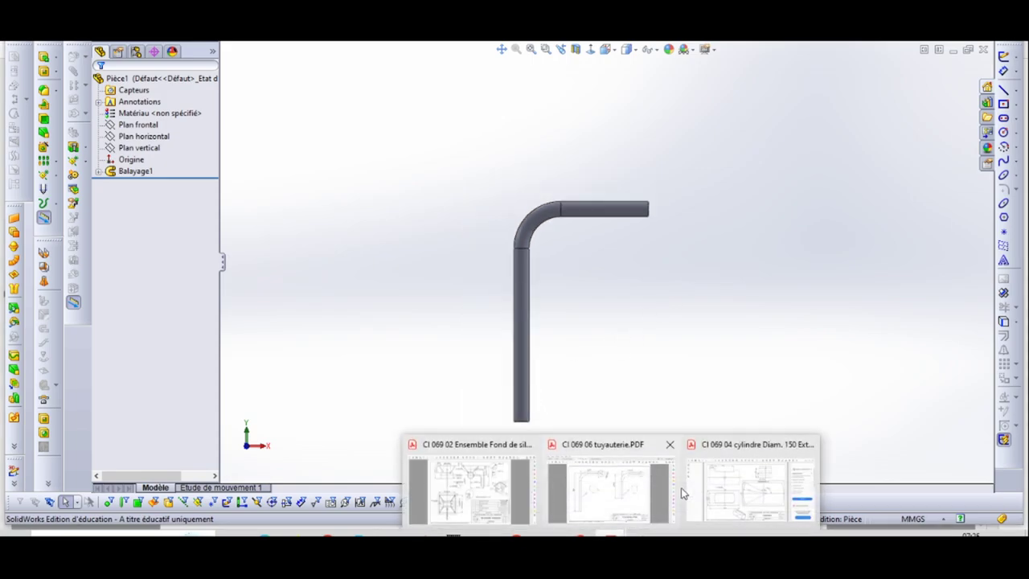
pyautogui.click(625, 478)
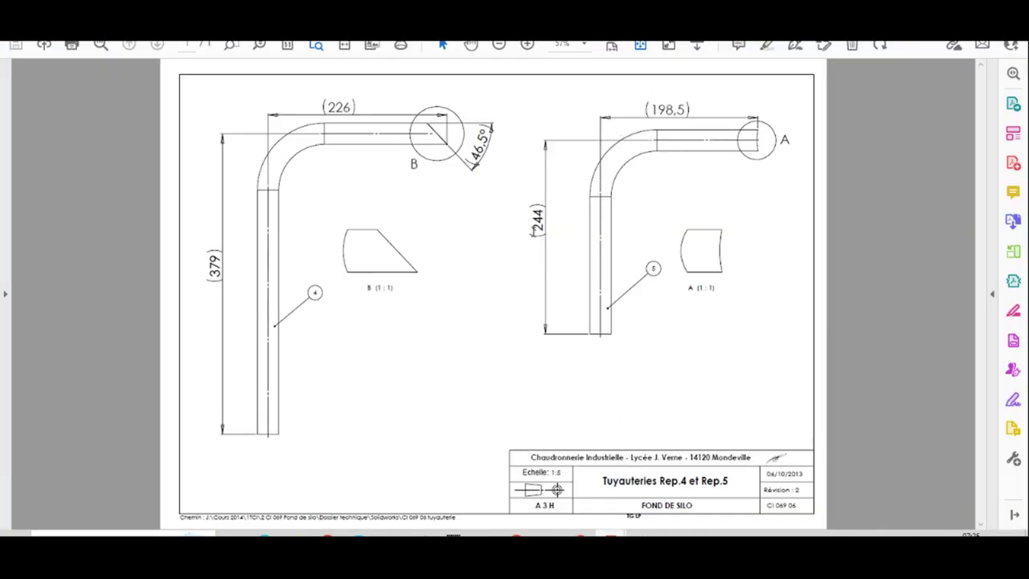
pyautogui.moveTo(579, 534)
pyautogui.click(581, 479)
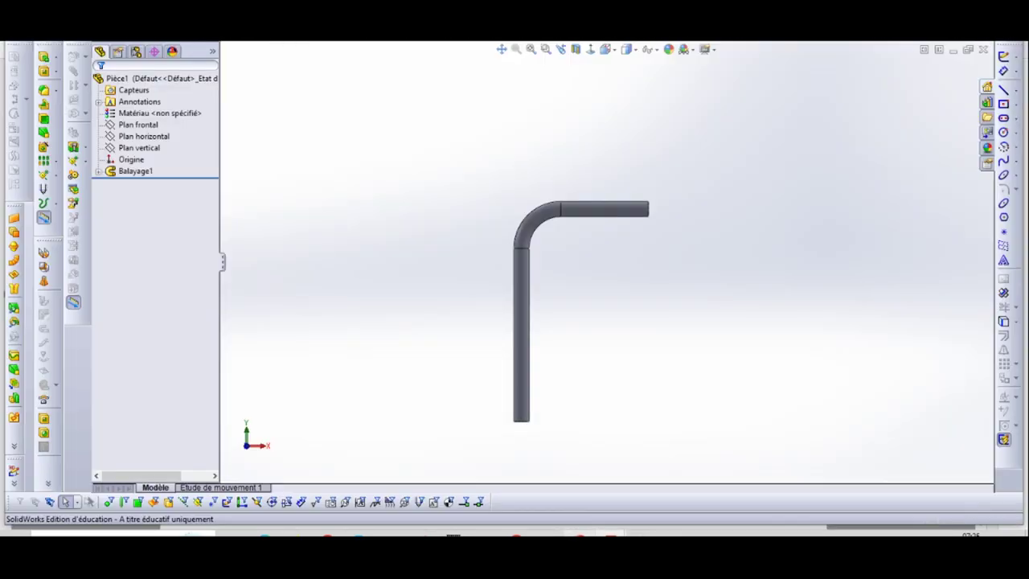
pyautogui.click(587, 213)
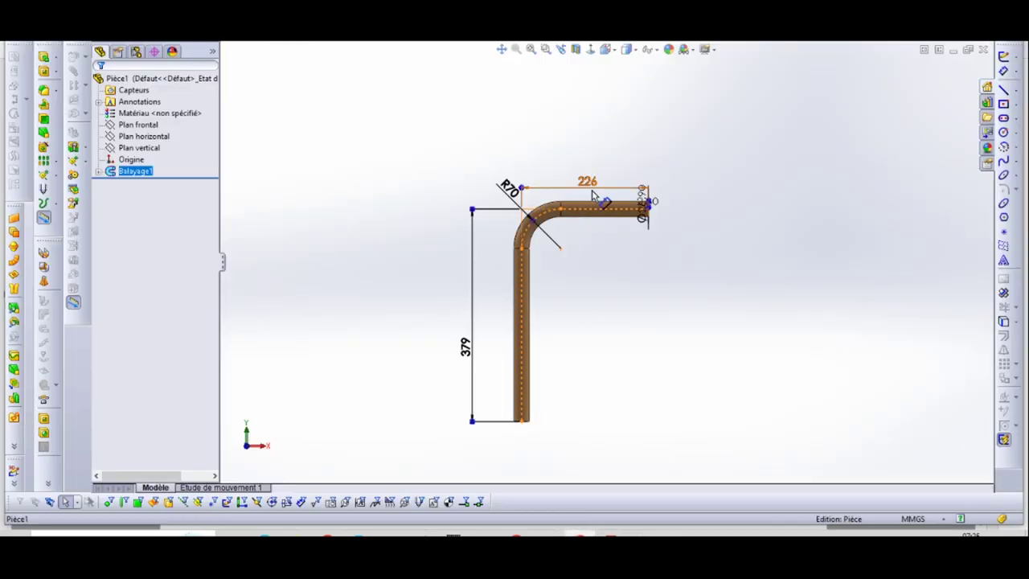
pyautogui.doubleClick(588, 183)
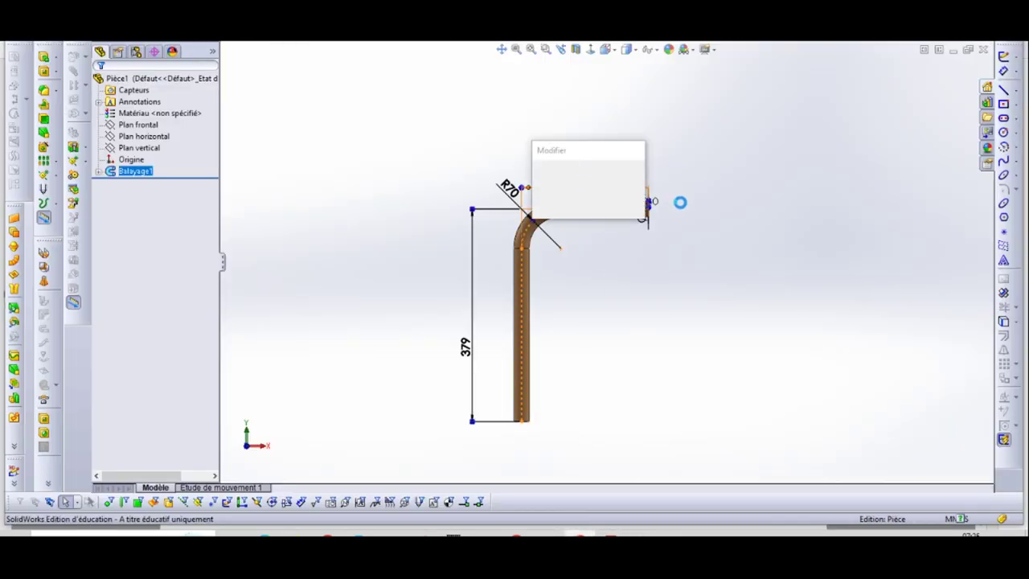
pyautogui.write('198.5')
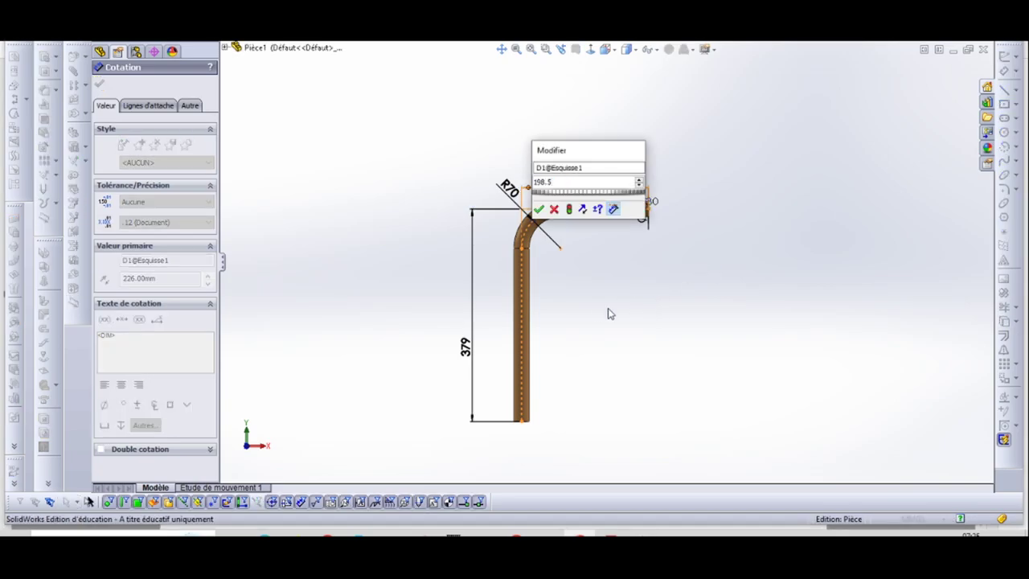
pyautogui.click(538, 209)
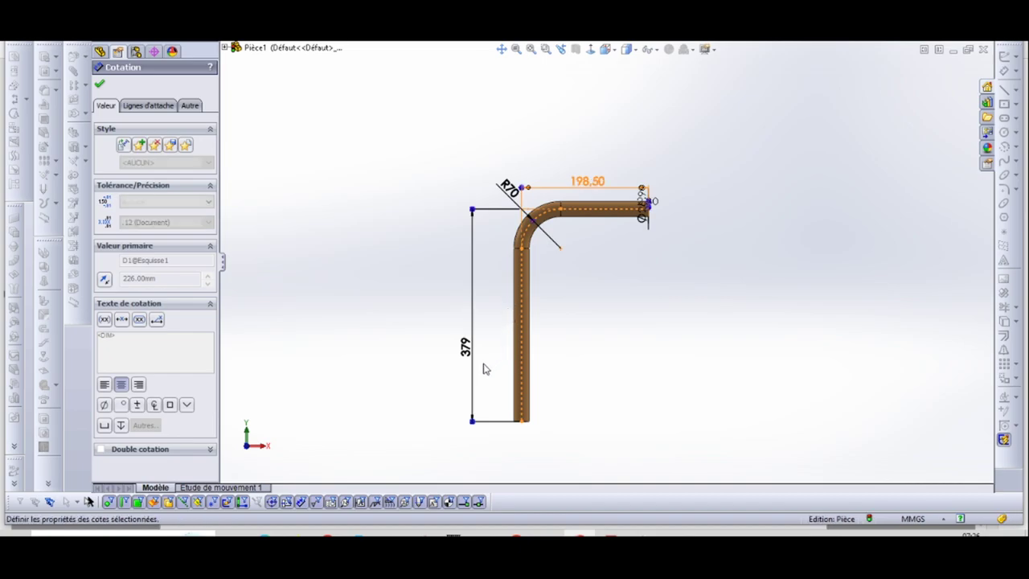
# - Set the path's vertical leg length to 244 mm and rebuild the pipe
pyautogui.doubleClick(464, 345)
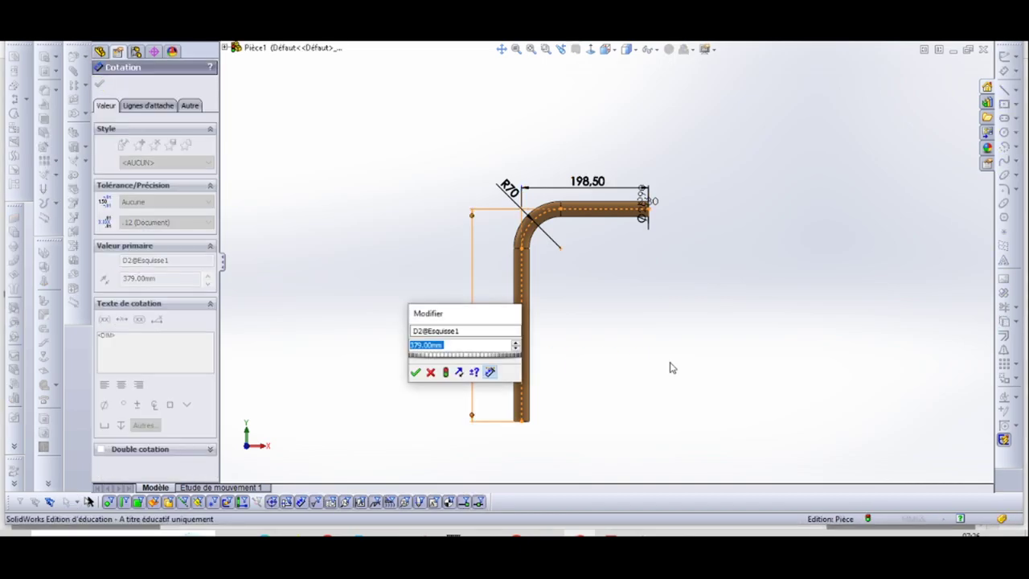
pyautogui.write('244')
pyautogui.press('Return')
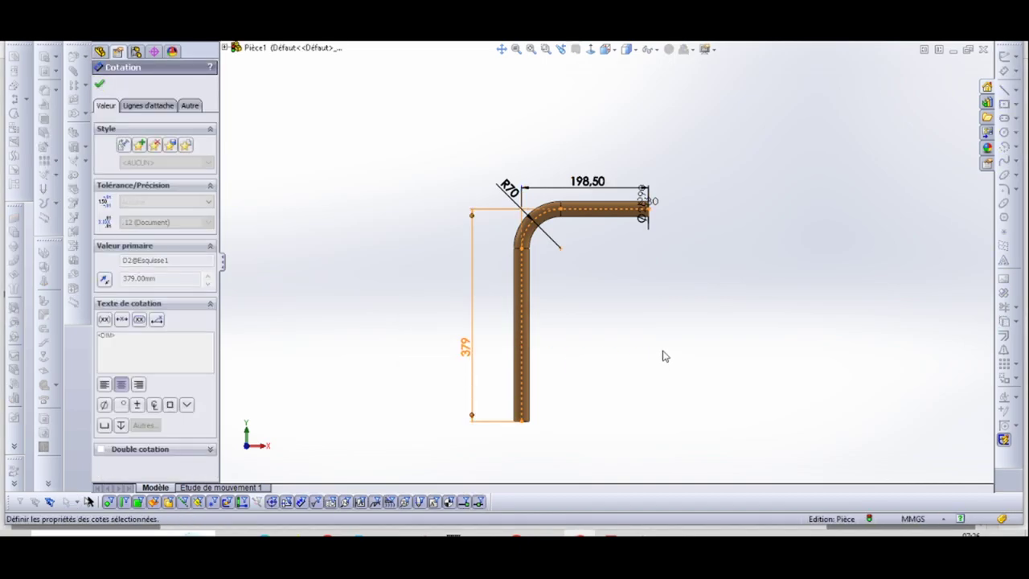
pyautogui.hotkey('ctrl', 'b')
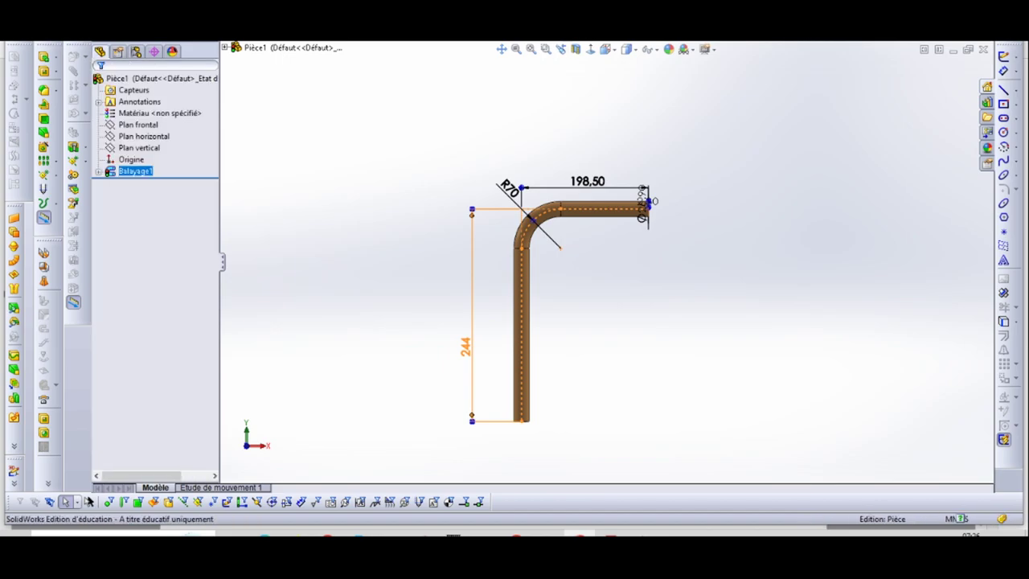
pyautogui.scroll(3, 617, 257)
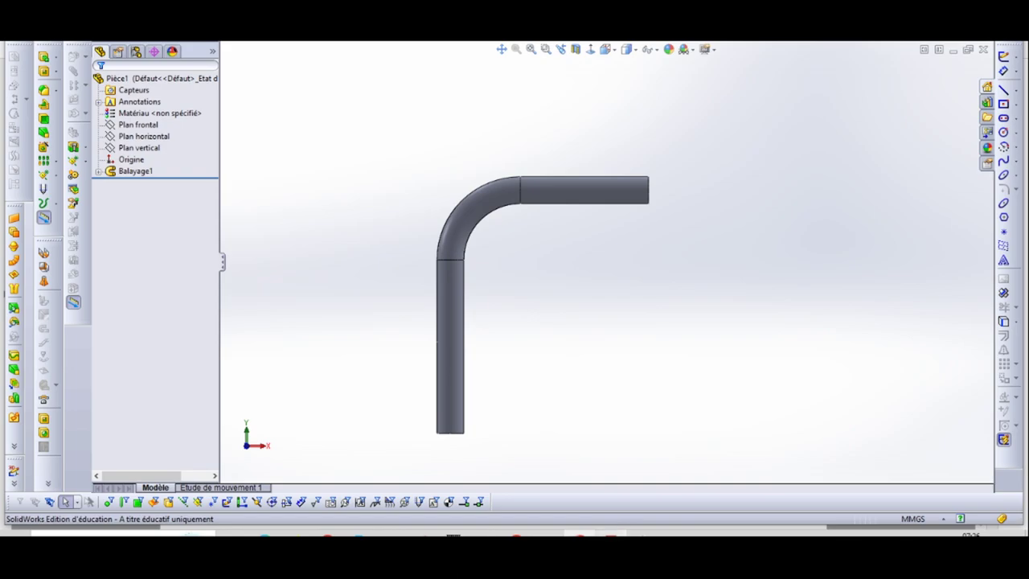
# - Consult the Cylindre Rep.2 drawing in the CI 069 04 PDF and return to the pipe model in SolidWorks
pyautogui.moveTo(611, 536)
pyautogui.click(611, 488)
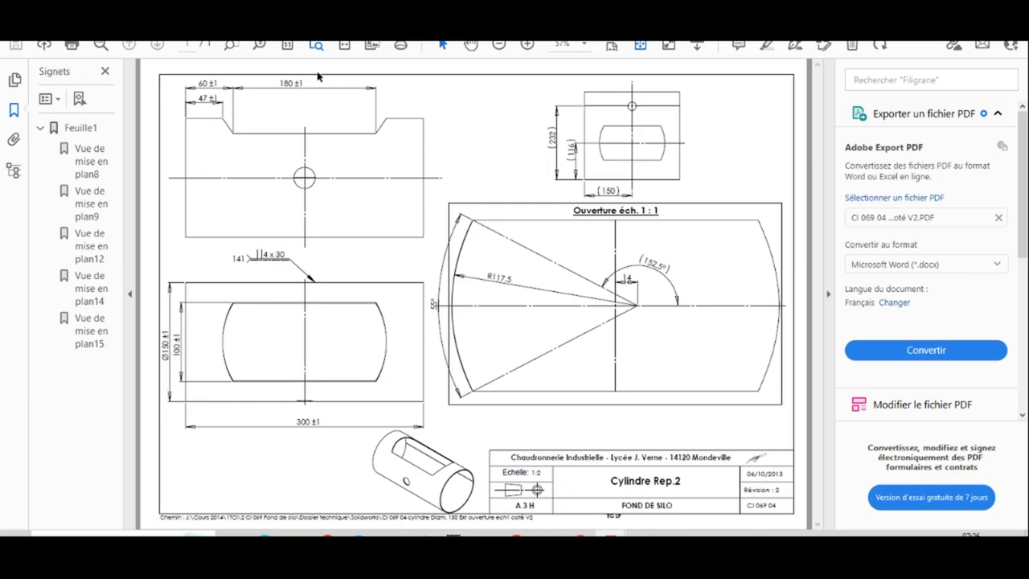
pyautogui.hotkey('alt', 'Tab')
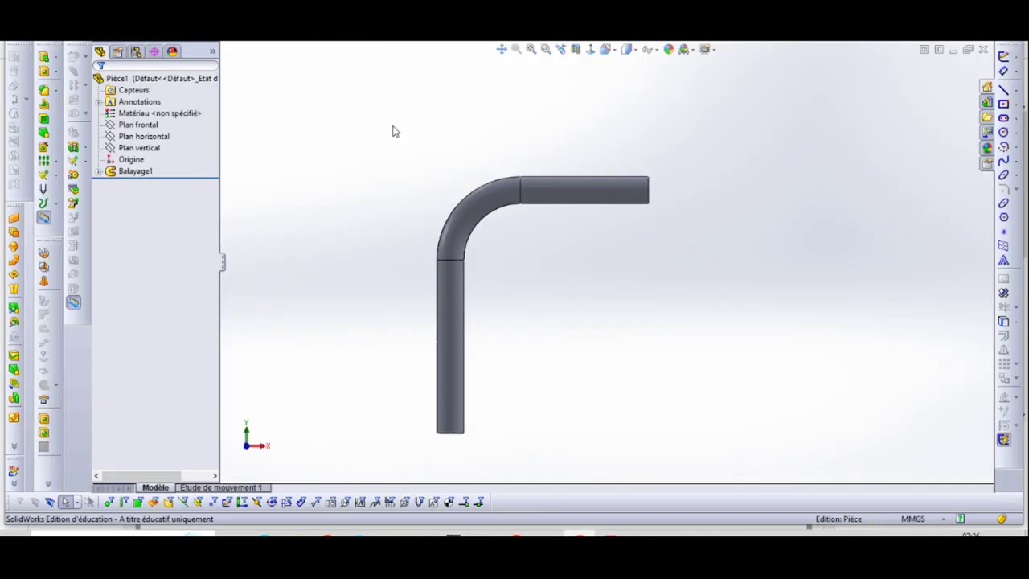
# - On the front plane, sketch a horizontal construction line about 492 mm long from the origin, extending away from the pipe's horizontal leg
pyautogui.click(148, 126)
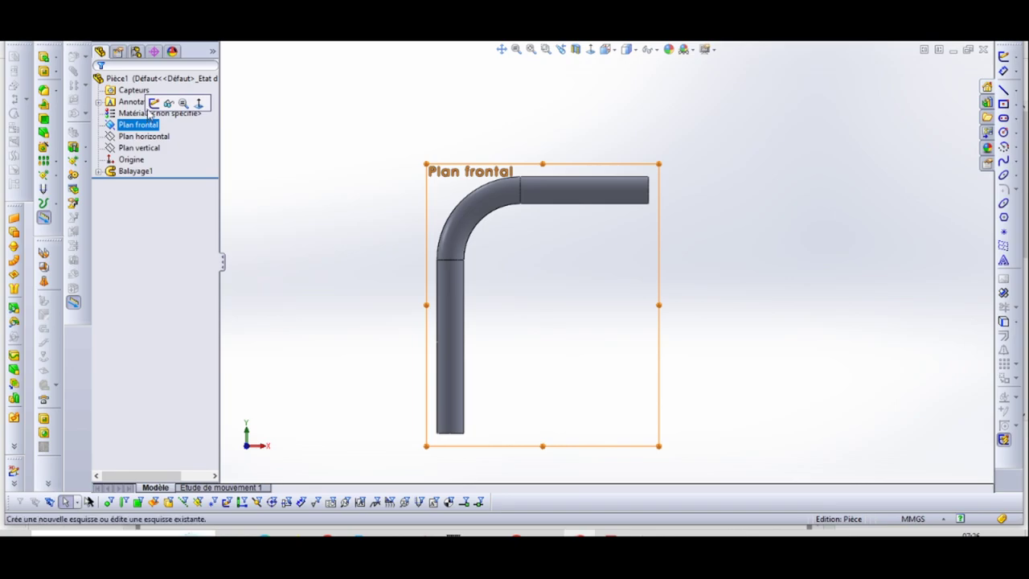
pyautogui.click(154, 104)
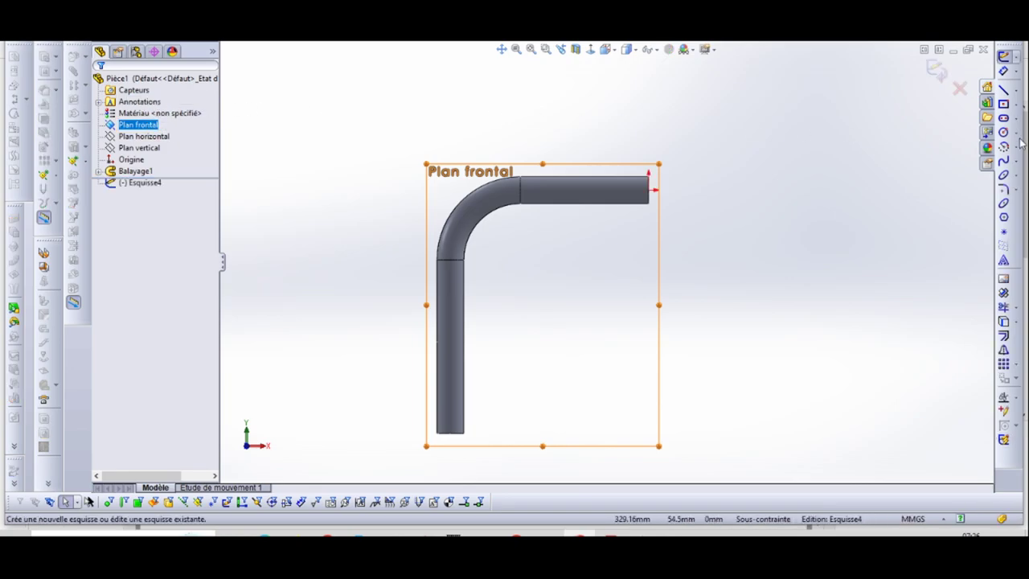
pyautogui.click(1017, 94)
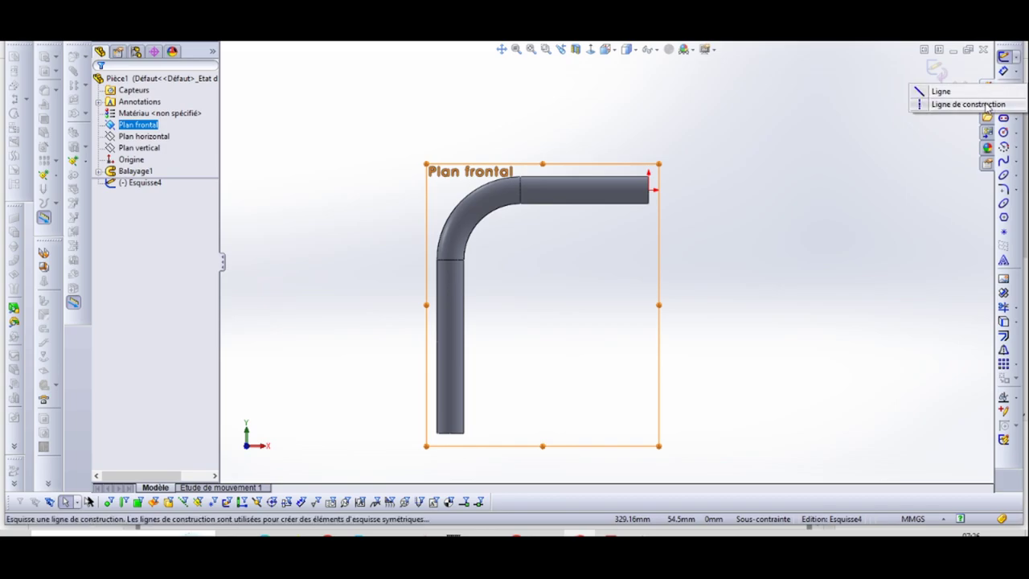
pyautogui.click(941, 104)
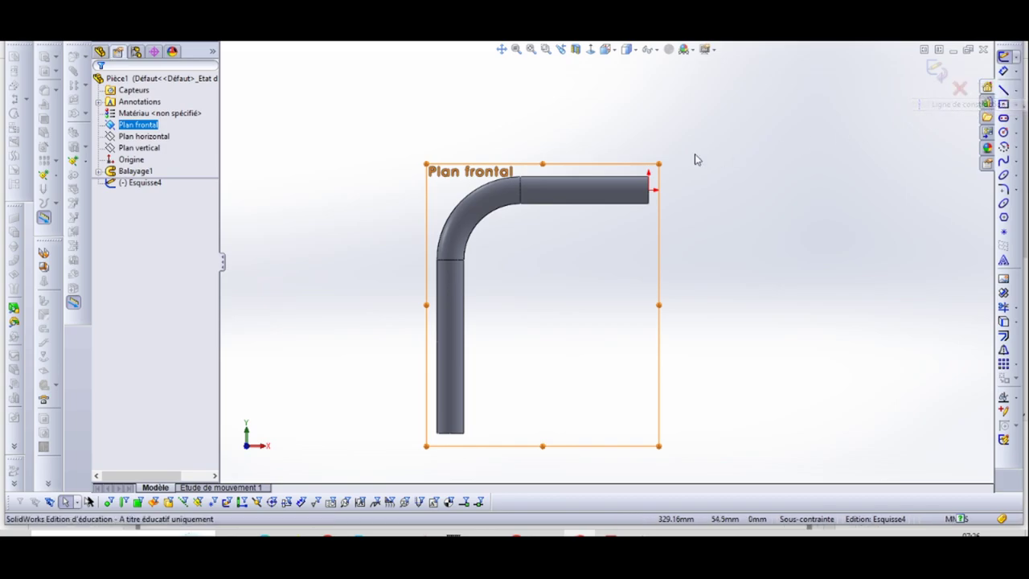
pyautogui.click(650, 189)
pyautogui.press('z')
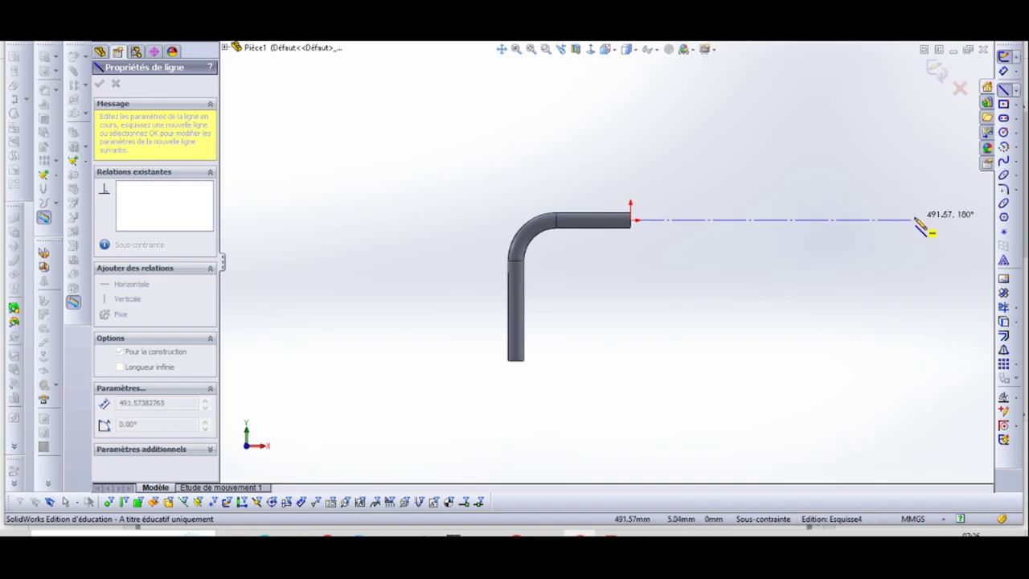
pyautogui.click(916, 221)
pyautogui.press('Escape')
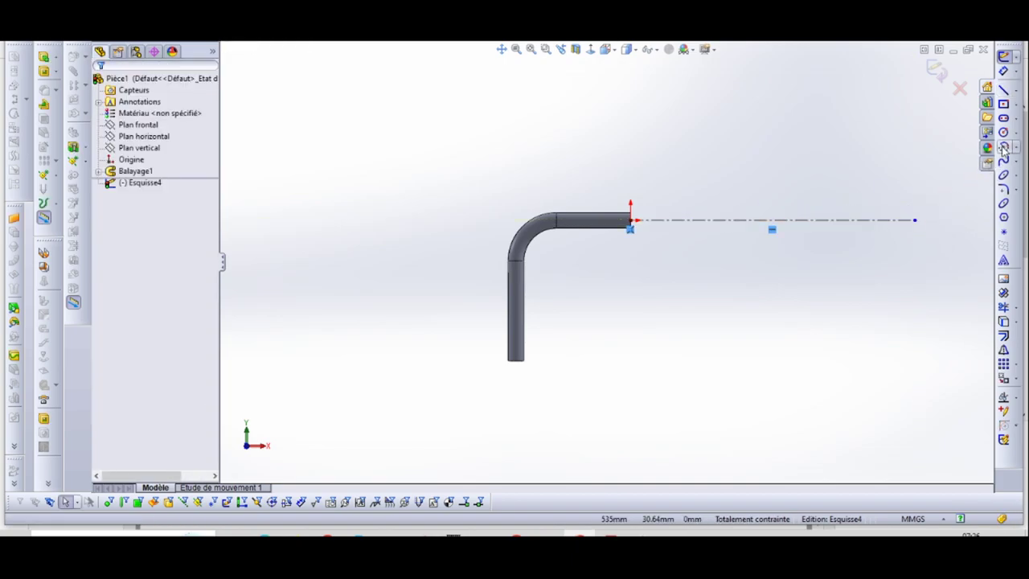
# - Draw a centerpoint arc of about 327 mm radius, centred on the construction line and joining the two corners of the horizontal leg's end
pyautogui.click(1003, 147)
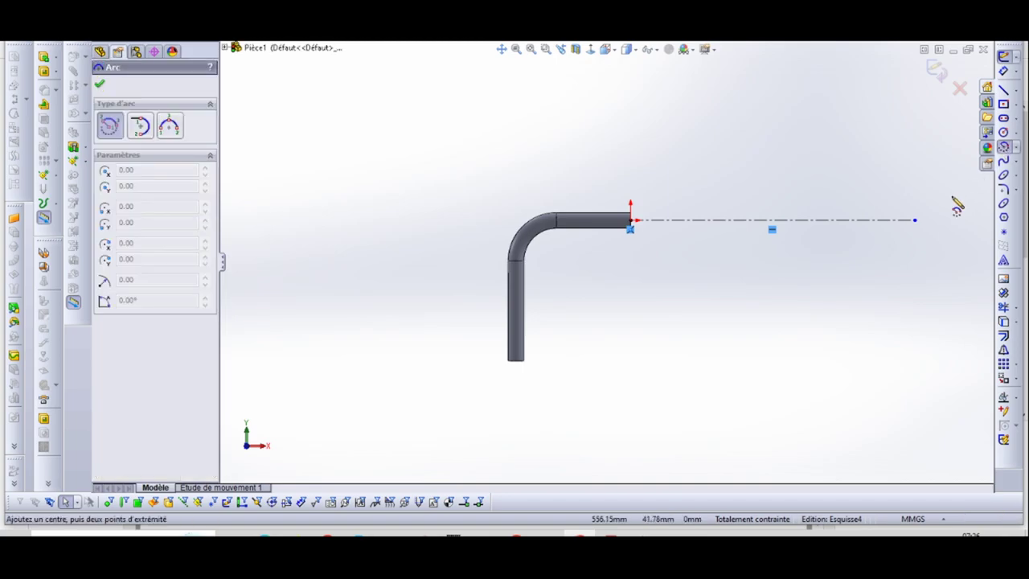
pyautogui.click(820, 220)
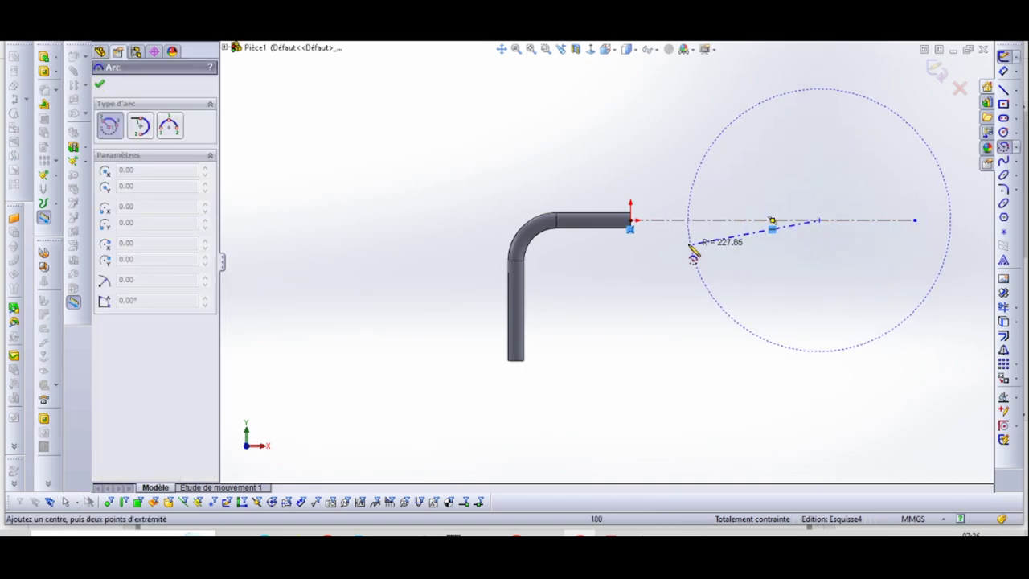
pyautogui.scroll(-3, 684, 241)
pyautogui.scroll(-5, 567, 217)
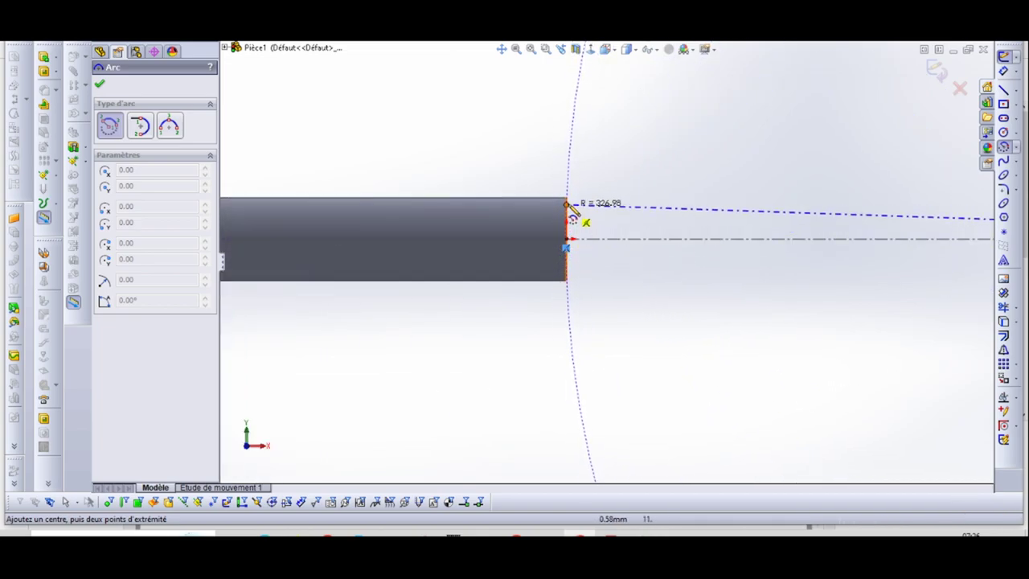
pyautogui.click(568, 199)
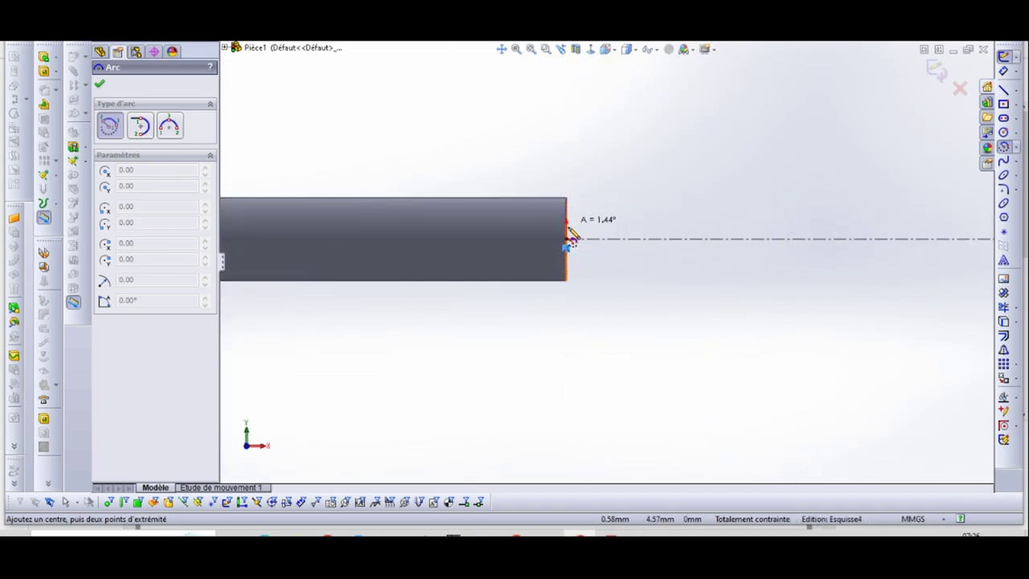
pyautogui.click(573, 285)
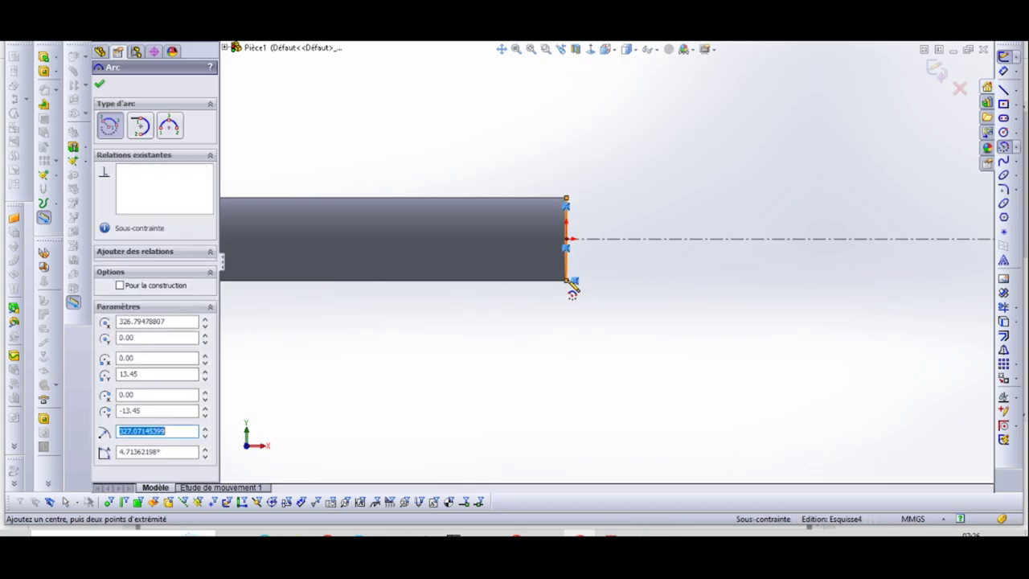
pyautogui.press('Escape')
# - Dimension the arc at the pipe end with a radius of 75 mm
pyautogui.scroll(-4, 595, 257)
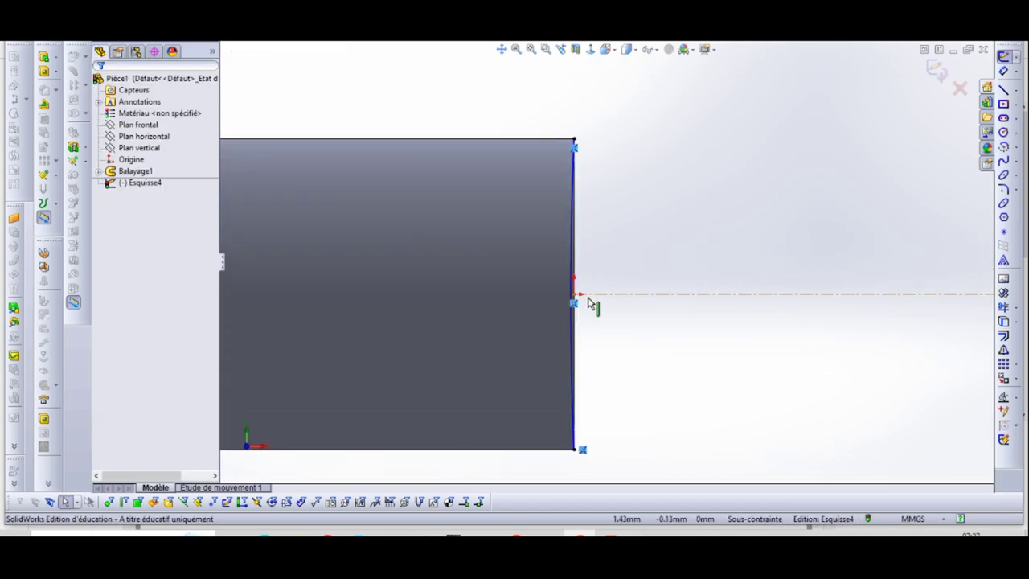
pyautogui.click(1003, 70)
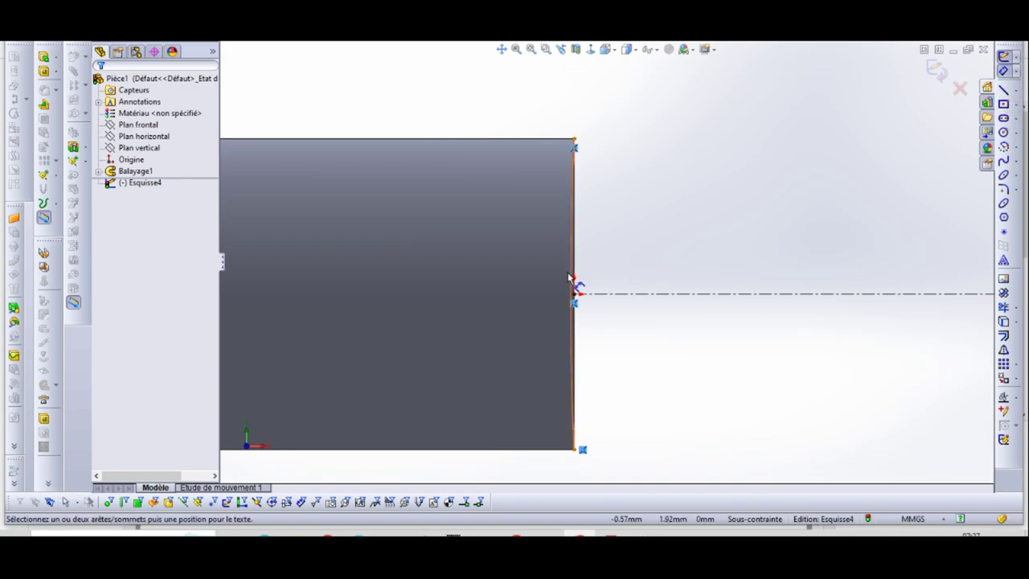
pyautogui.click(573, 280)
pyautogui.click(808, 221)
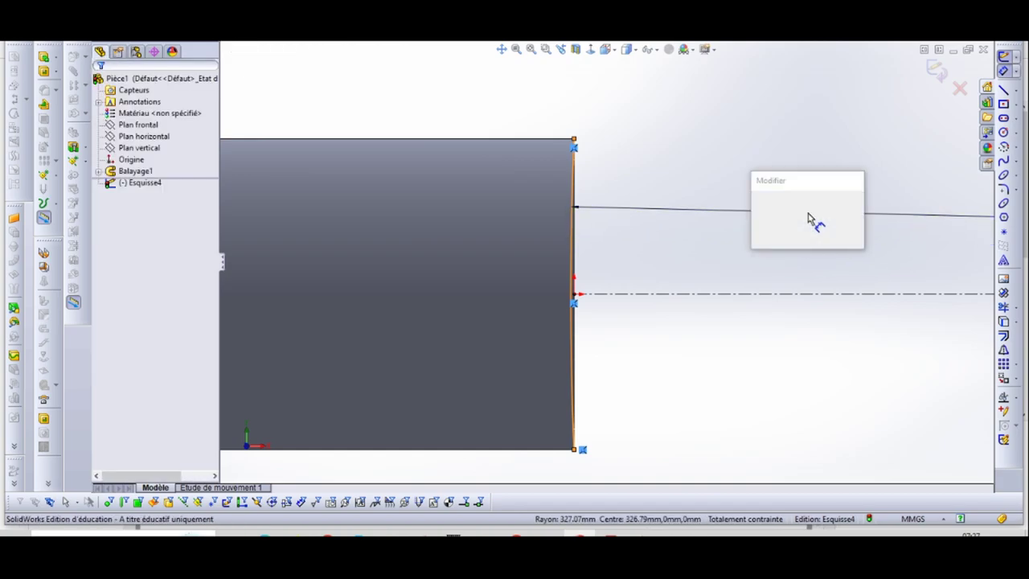
pyautogui.write('75')
pyautogui.press('Return')
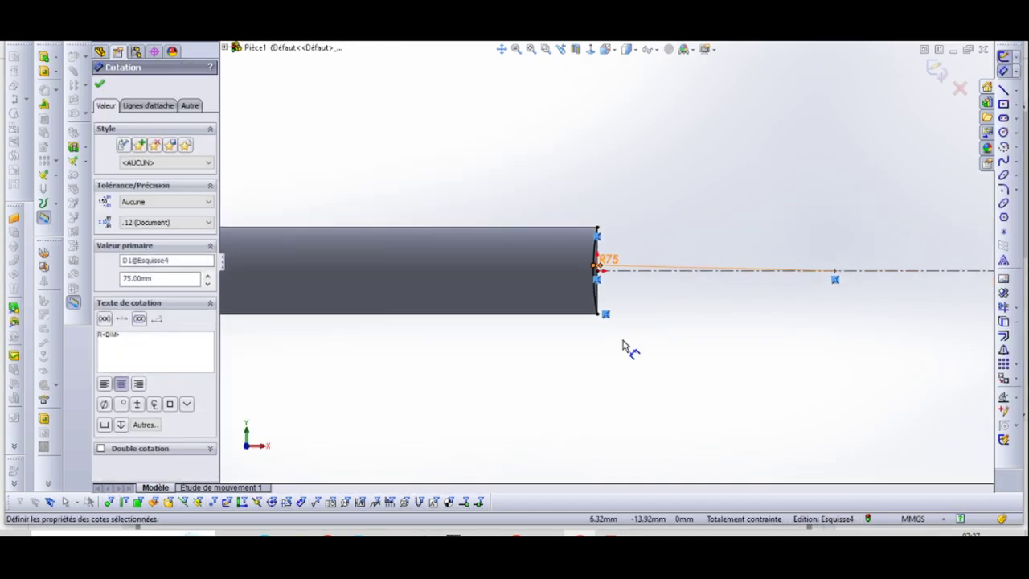
# - Cut the horizontal leg's end along the arc with an extruded cut, through all and with Direction 2 enabled
pyautogui.click(42, 72)
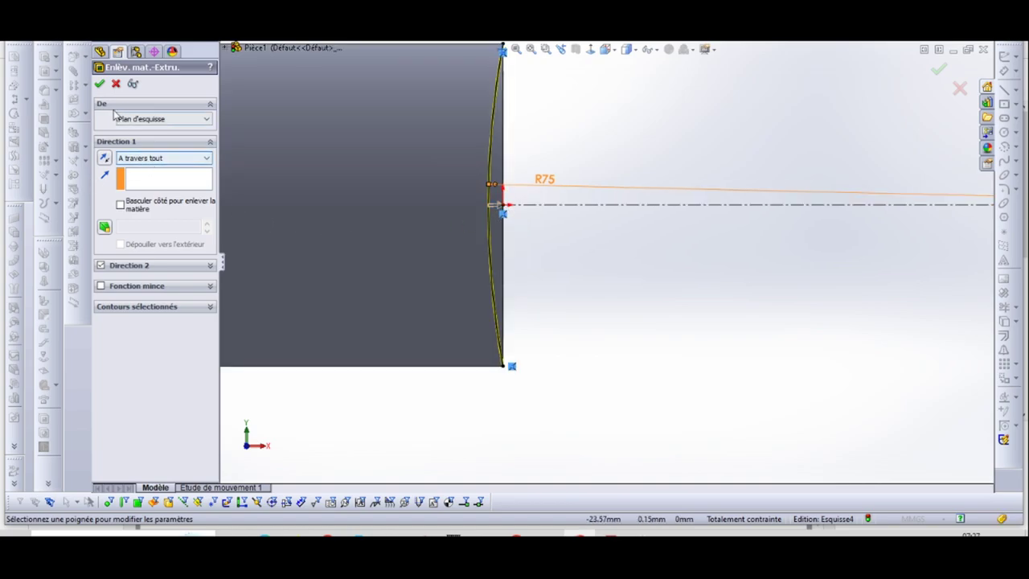
pyautogui.click(99, 83)
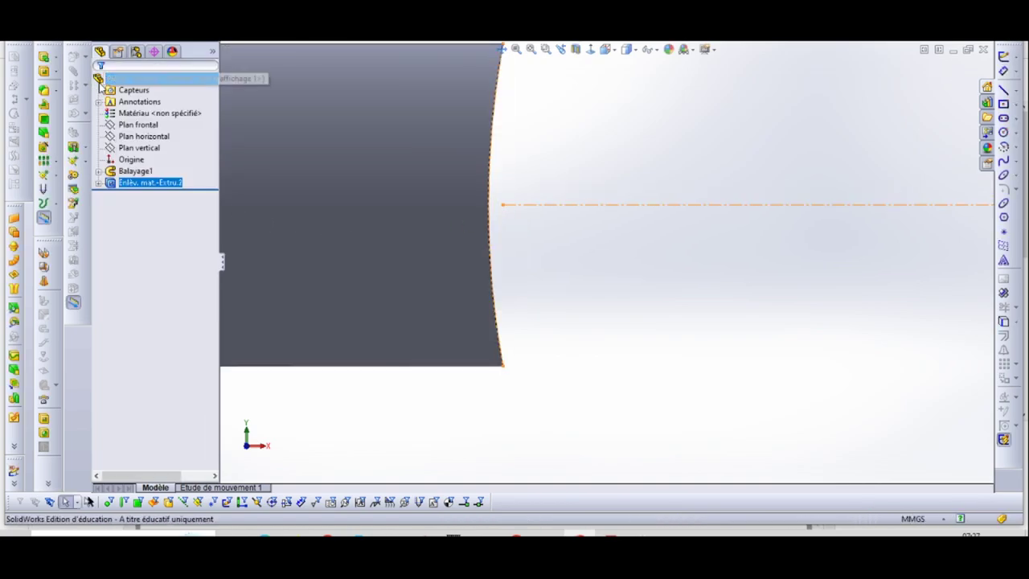
pyautogui.scroll(5, 623, 257)
pyautogui.scroll(5, 603, 367)
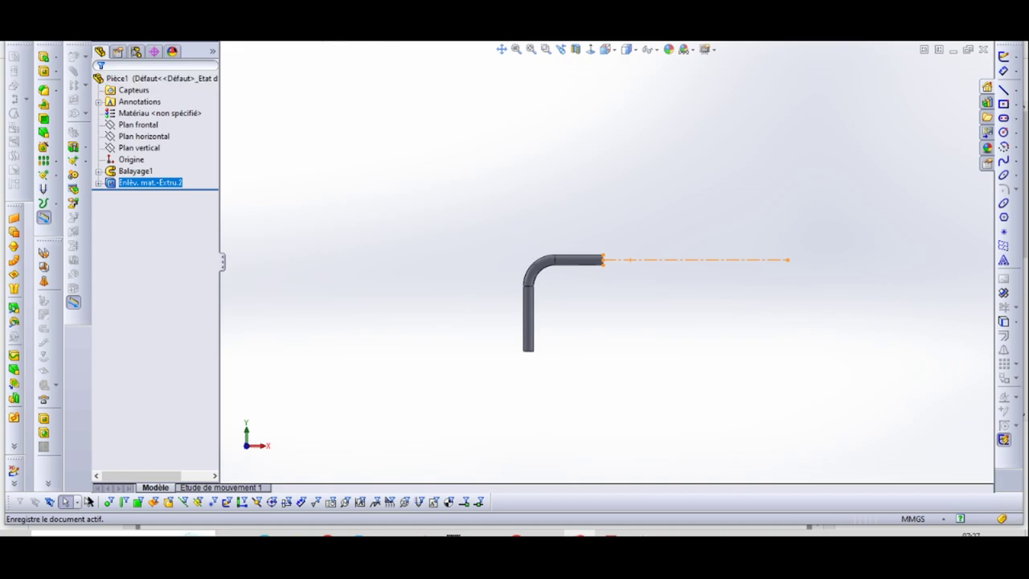
pyautogui.click(526, 145)
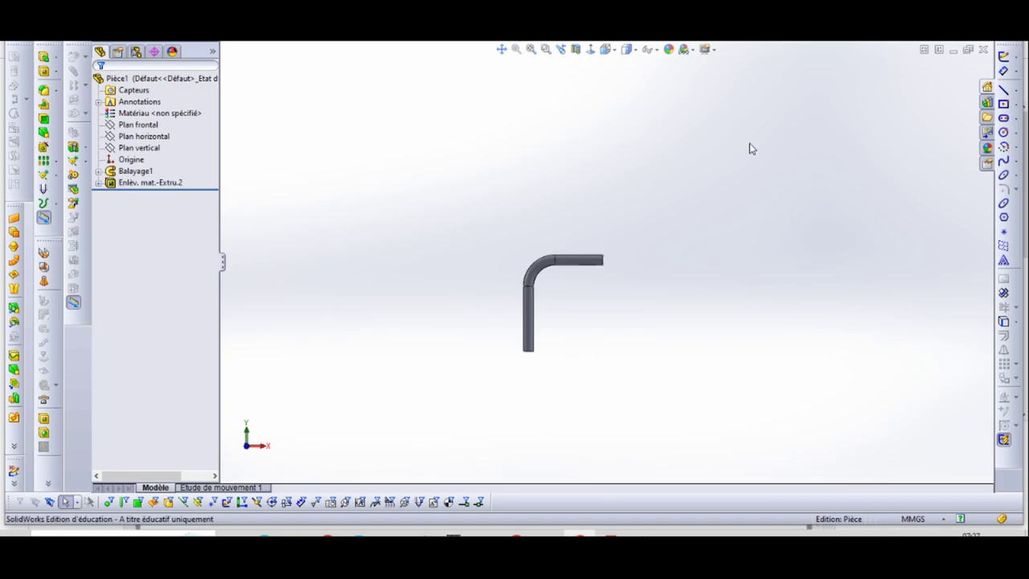